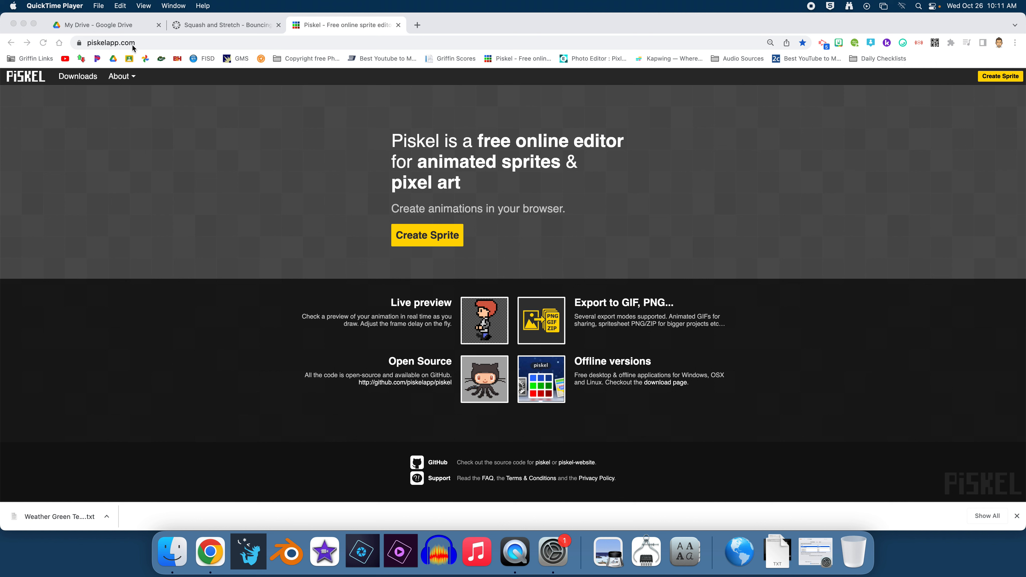
# Create a new blank sprite in the online editor
pyautogui.click(986, 79)
pyautogui.click(994, 77)
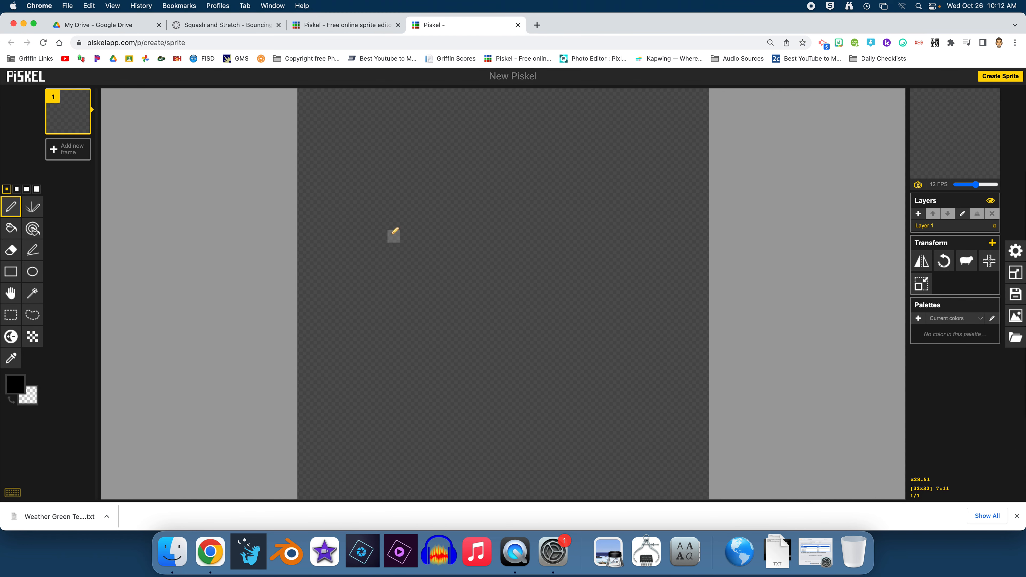
pyautogui.moveTo(368, 194)
pyautogui.mouseDown()
pyautogui.moveTo(378, 271)
pyautogui.moveTo(441, 195)
pyautogui.moveTo(480, 168)
pyautogui.mouseUp()
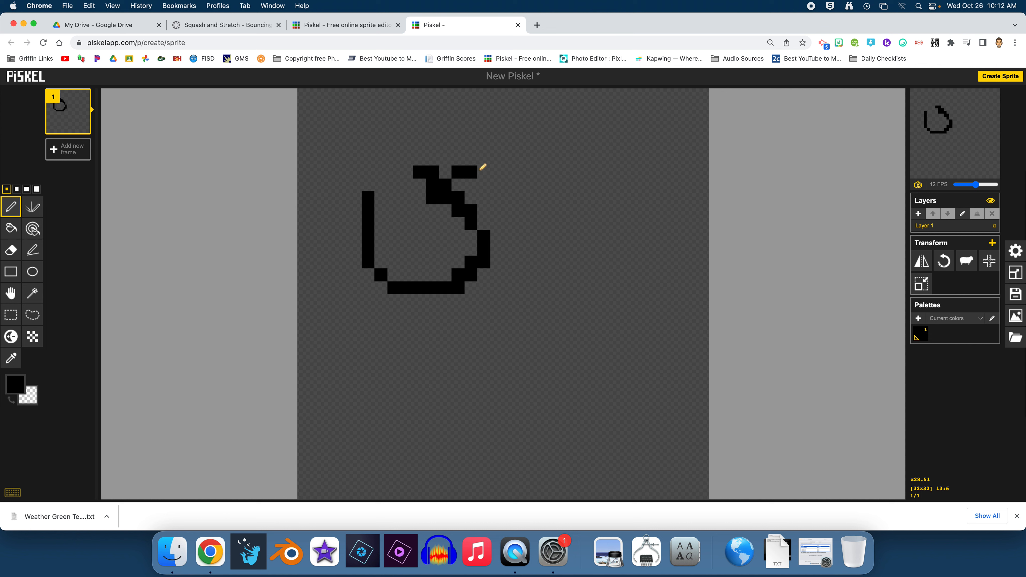
pyautogui.moveTo(549, 198)
pyautogui.mouseDown()
pyautogui.moveTo(559, 230)
pyautogui.moveTo(628, 212)
pyautogui.mouseUp()
pyautogui.click(629, 212)
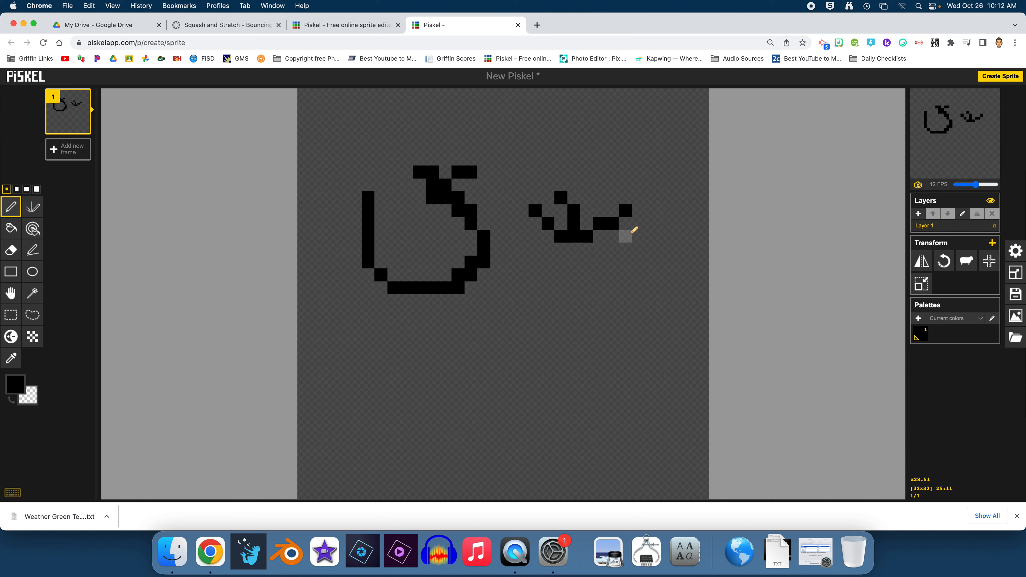
pyautogui.press('super+z')
pyautogui.press('super+z')
pyautogui.press('super+z')
pyautogui.press('super+z')
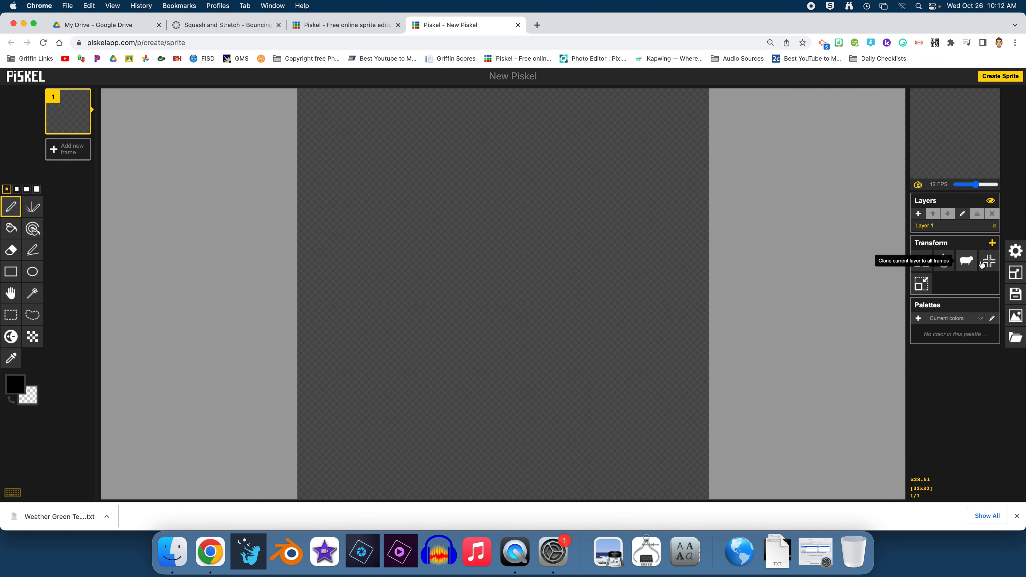
# Resize the sprite canvas to 853 px wide and 480 px high
pyautogui.click(1016, 274)
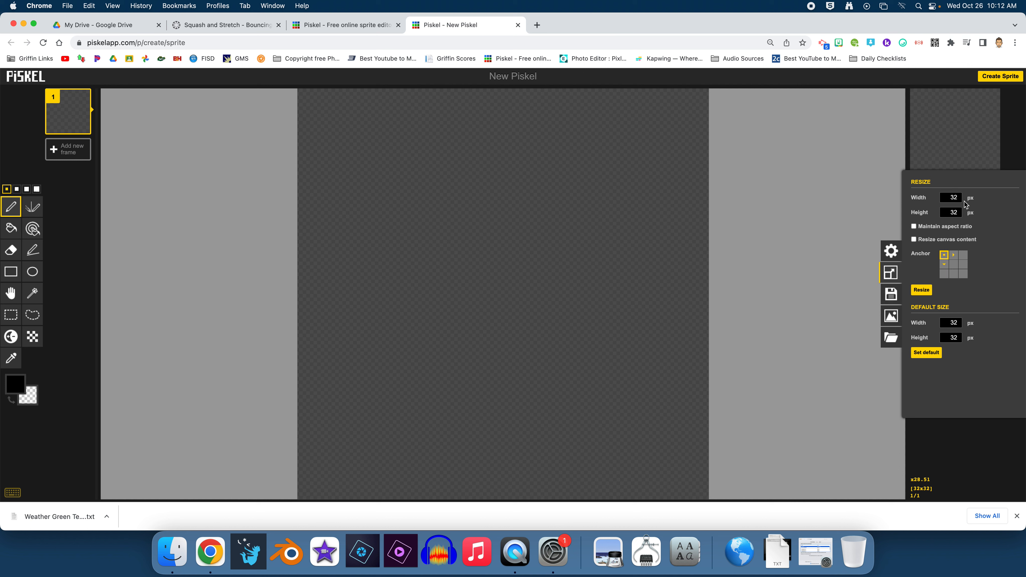
pyautogui.doubleClick(956, 198)
pyautogui.doubleClick(944, 212)
pyautogui.write('48')
pyautogui.click(921, 290)
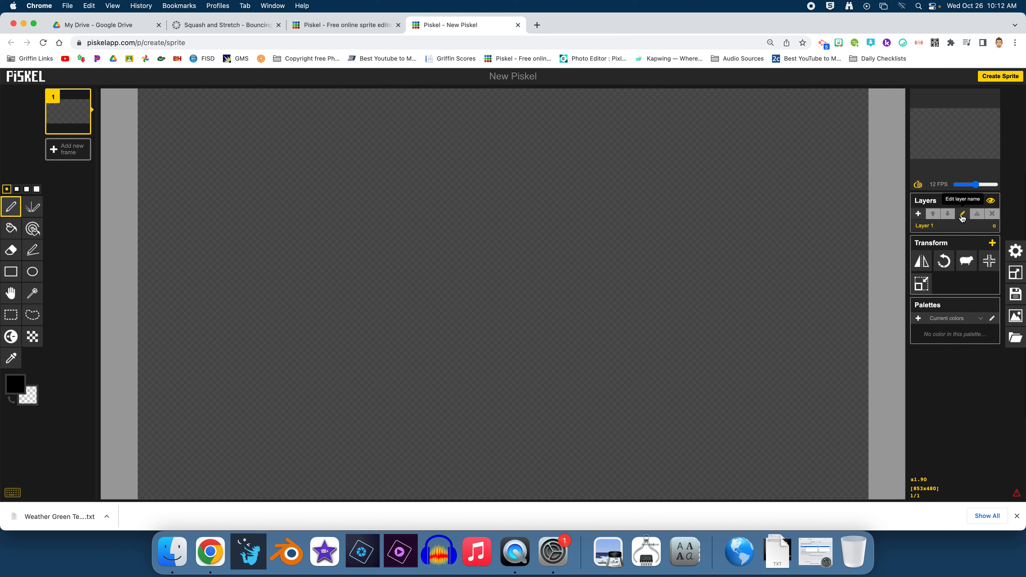
# Rename the only layer to Background
pyautogui.doubleClick(933, 227)
pyautogui.write('Background')
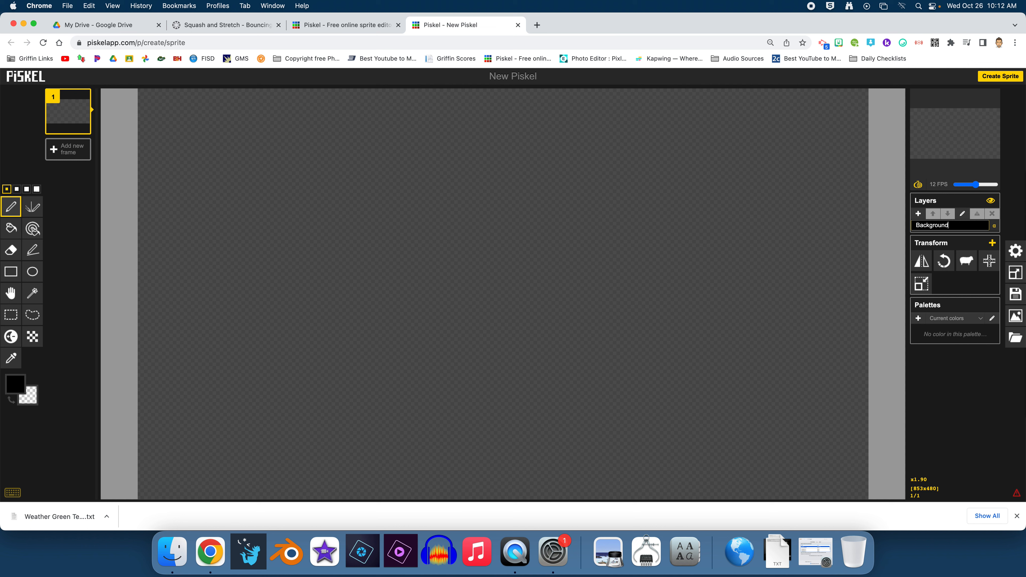
pyautogui.press('Return')
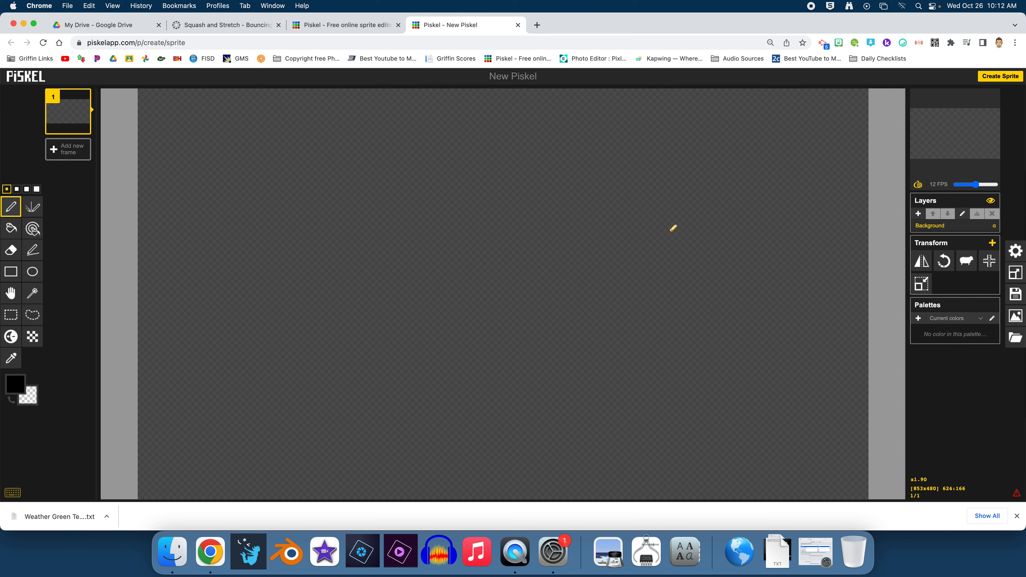
# Fill the entire Background layer with white (#ffffff) using the paint bucket
pyautogui.click(11, 229)
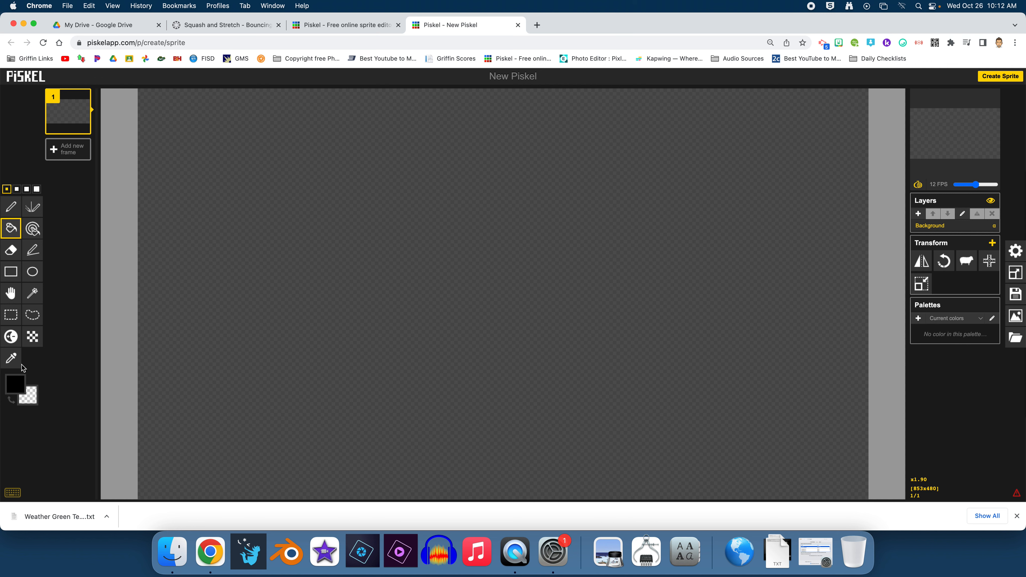
pyautogui.click(15, 385)
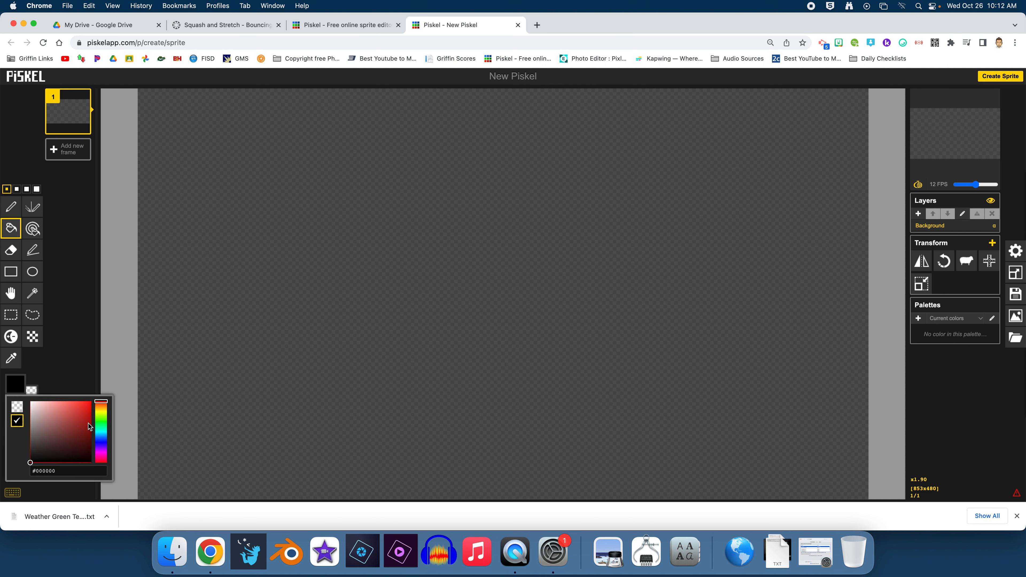
pyautogui.click(30, 402)
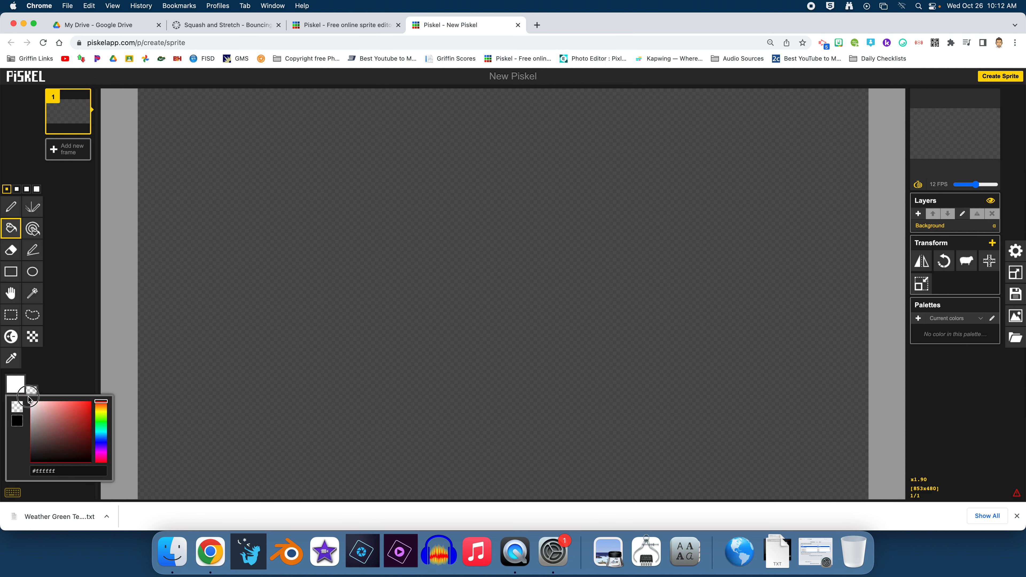
pyautogui.click(345, 290)
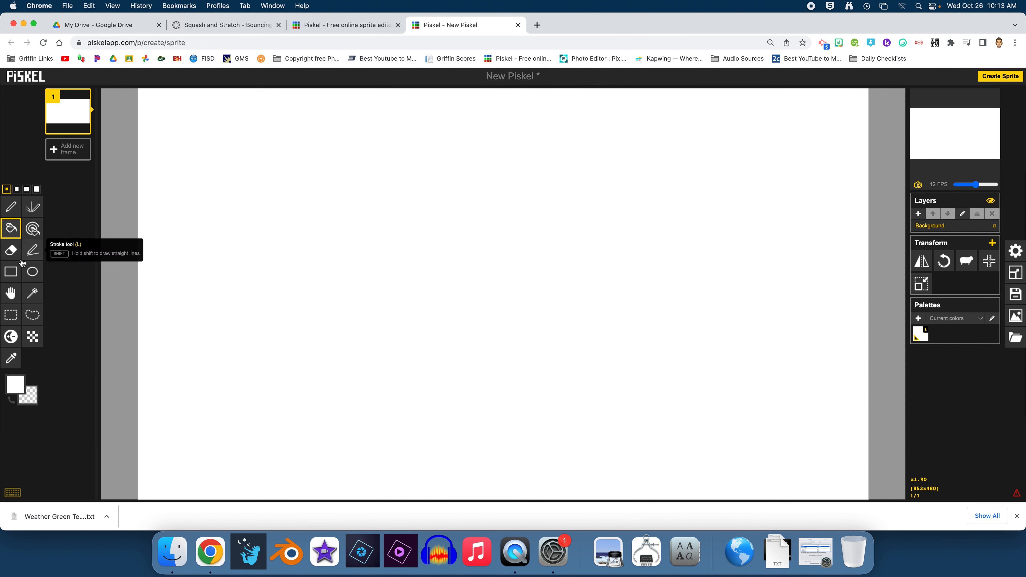
# Set up the Pen tool with the largest pen size and red (#ff0202) as the primary colour
pyautogui.click(11, 210)
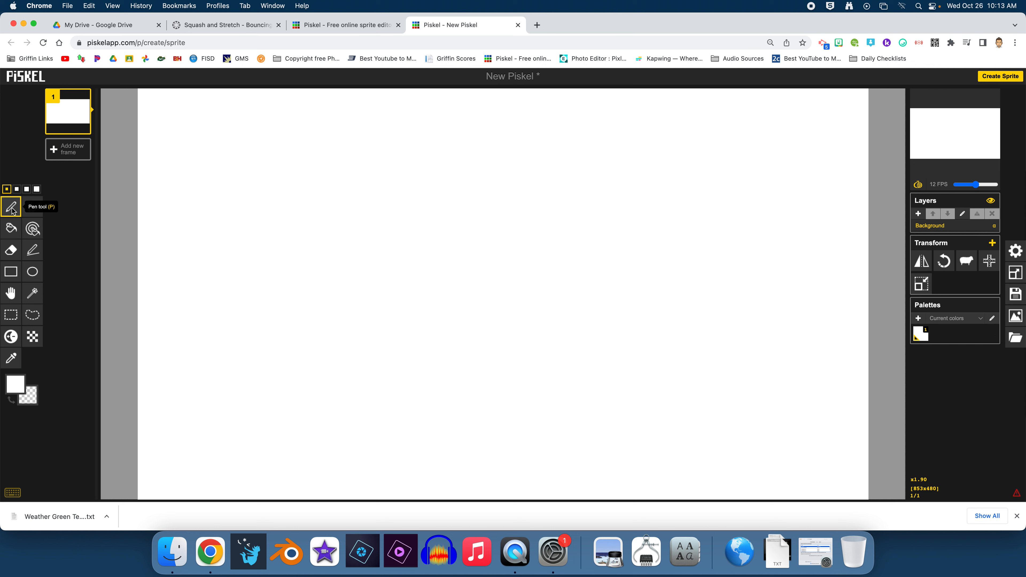
pyautogui.click(37, 190)
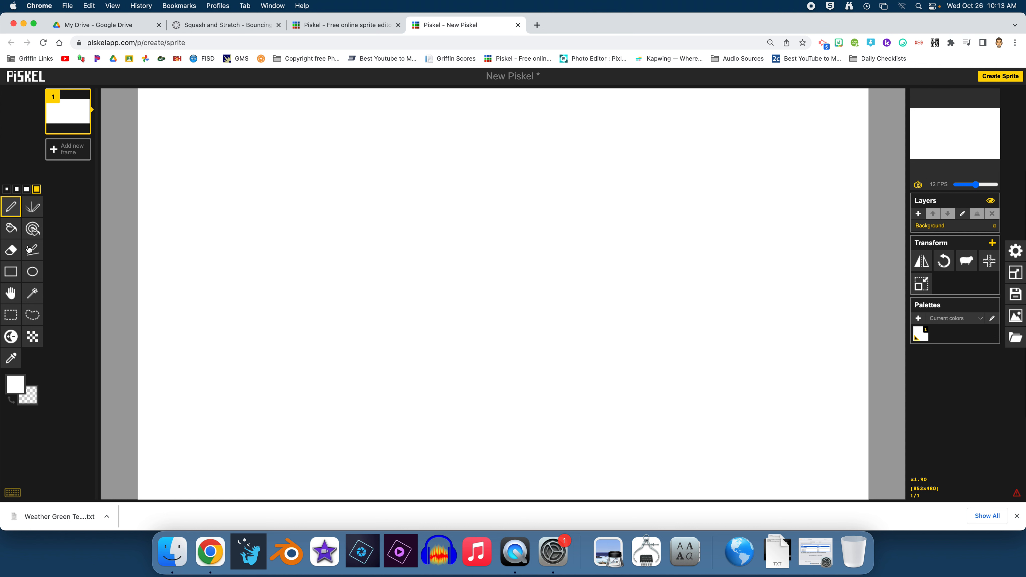
pyautogui.click(16, 385)
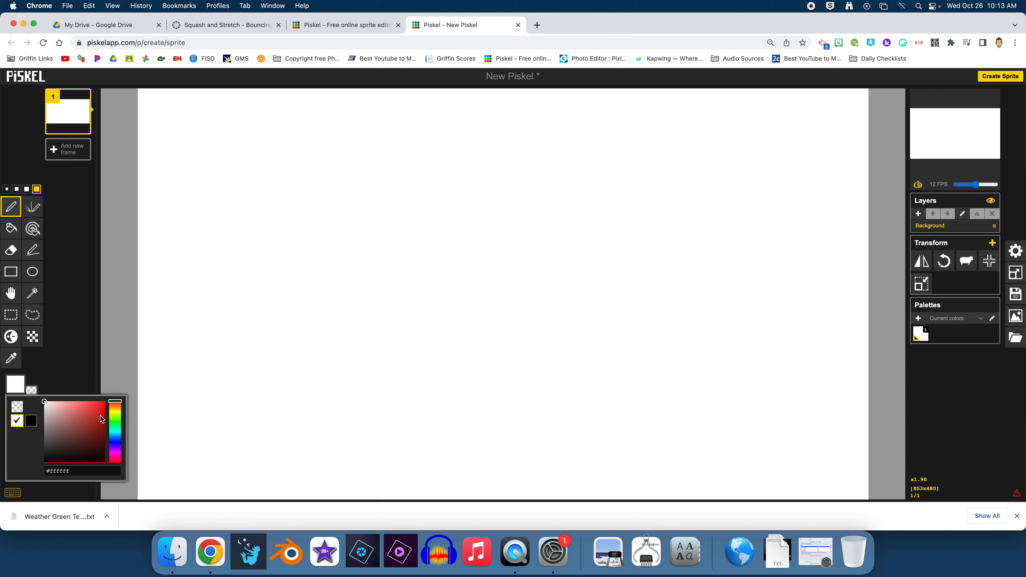
pyautogui.moveTo(62, 418); pyautogui.dragTo(105, 404)
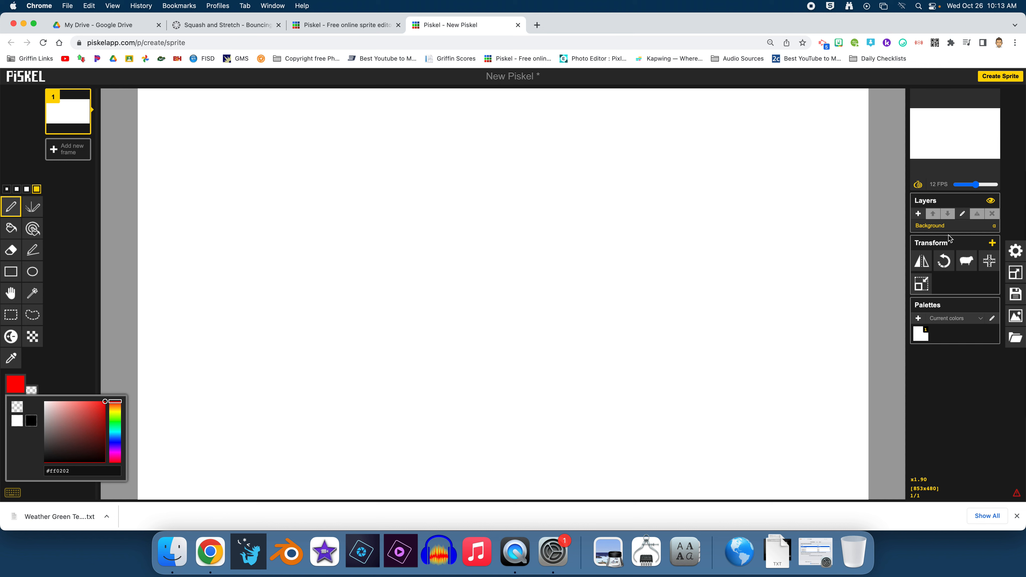
pyautogui.click(951, 226)
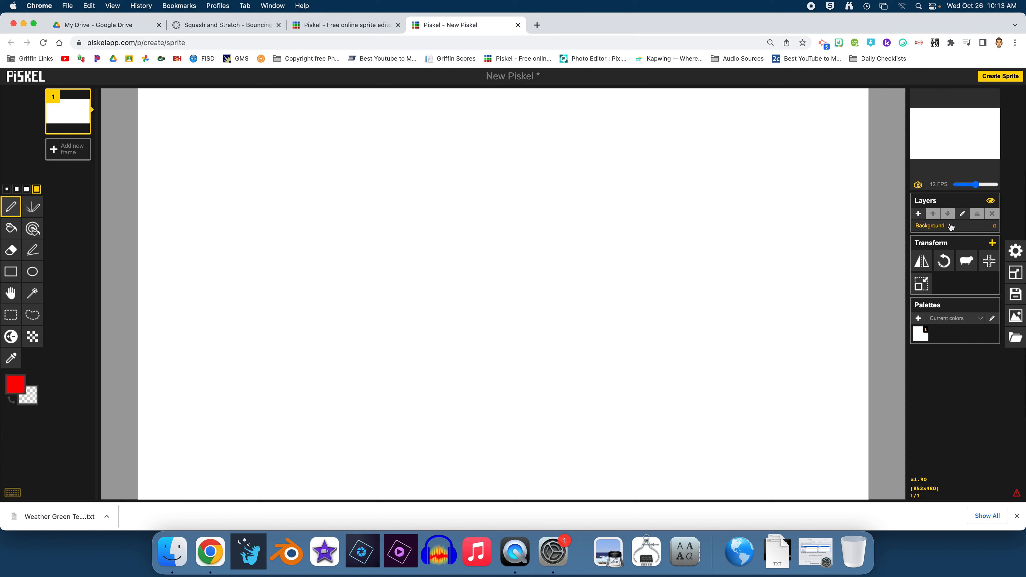
# Add a layer named S above Background and draw a large red letter S left of the canvas centre
pyautogui.click(918, 214)
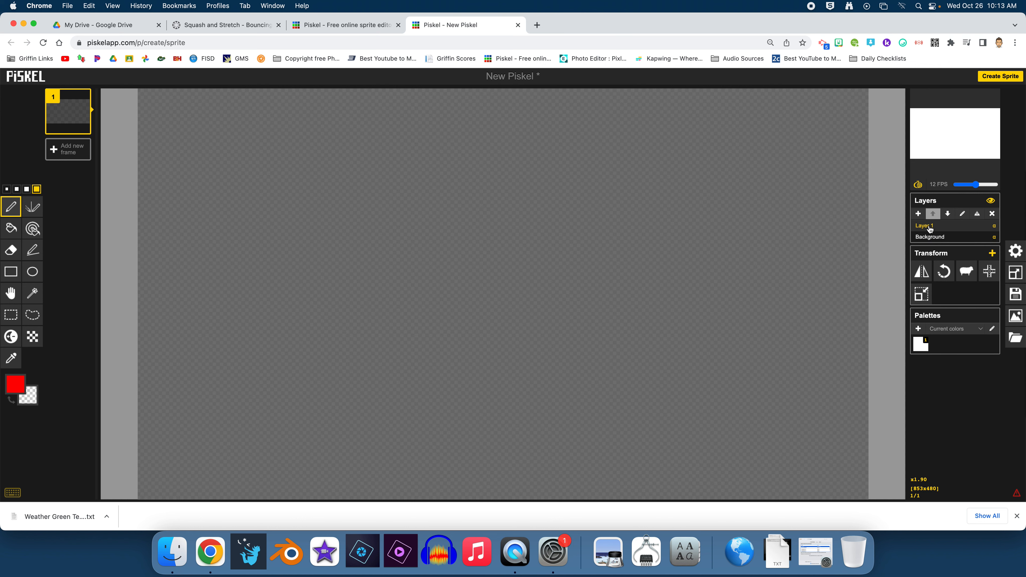
pyautogui.doubleClick(930, 228)
pyautogui.write('S')
pyautogui.press('Return')
pyautogui.moveTo(374, 214)
pyautogui.mouseDown()
pyautogui.moveTo(326, 194)
pyautogui.moveTo(311, 218)
pyautogui.moveTo(392, 263)
pyautogui.moveTo(394, 291)
pyautogui.moveTo(372, 316)
pyautogui.moveTo(340, 309)
pyautogui.moveTo(310, 282)
pyautogui.mouseUp()
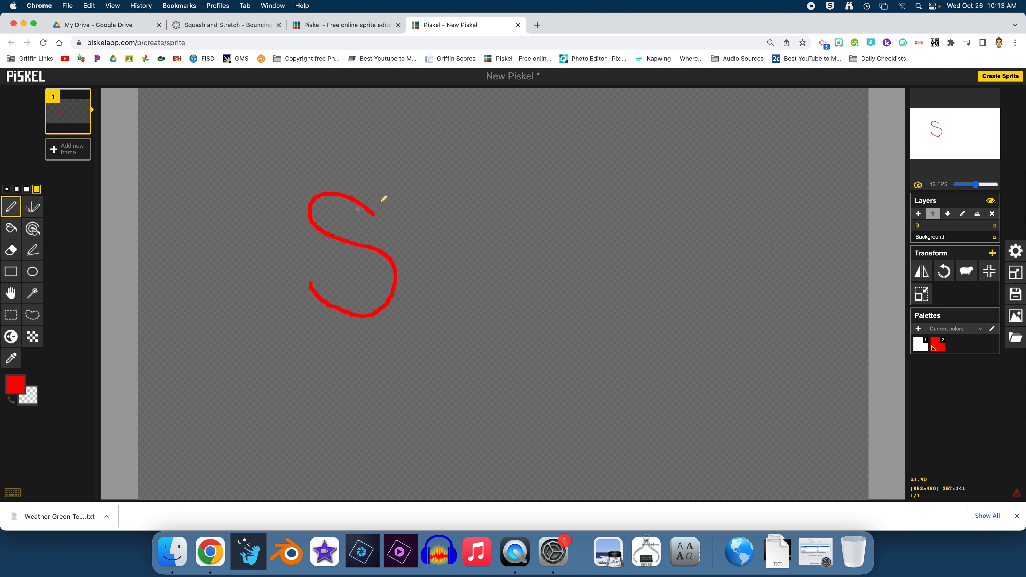
# Add a layer named m and draw a red lowercase m just right of the S
pyautogui.click(918, 213)
pyautogui.doubleClick(926, 226)
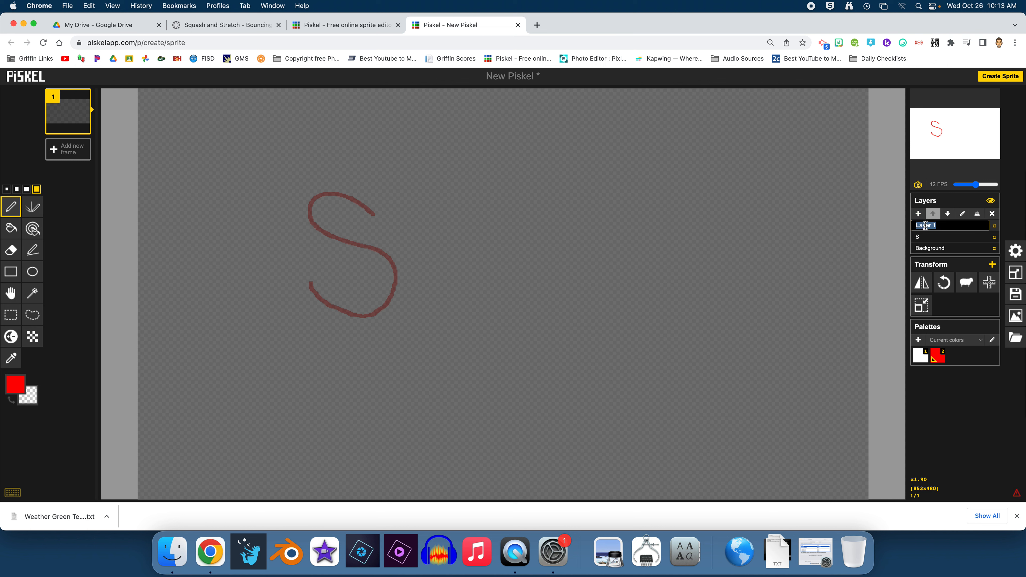
pyautogui.write('m')
pyautogui.press('Return')
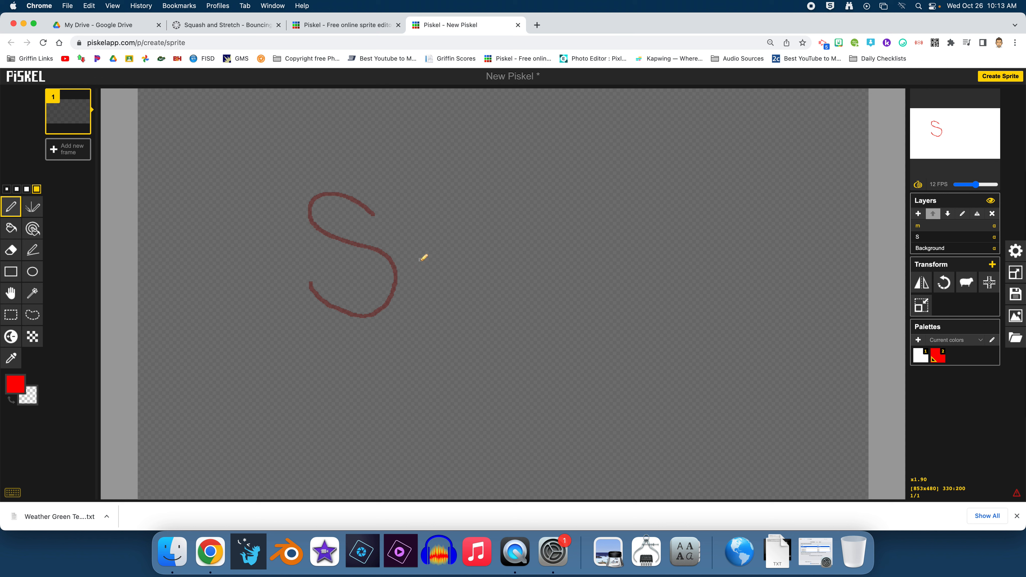
pyautogui.moveTo(419, 255)
pyautogui.mouseDown()
pyautogui.moveTo(424, 320)
pyautogui.moveTo(439, 258)
pyautogui.moveTo(458, 264)
pyautogui.moveTo(463, 302)
pyautogui.moveTo(466, 266)
pyautogui.moveTo(487, 256)
pyautogui.moveTo(500, 309)
pyautogui.mouseUp()
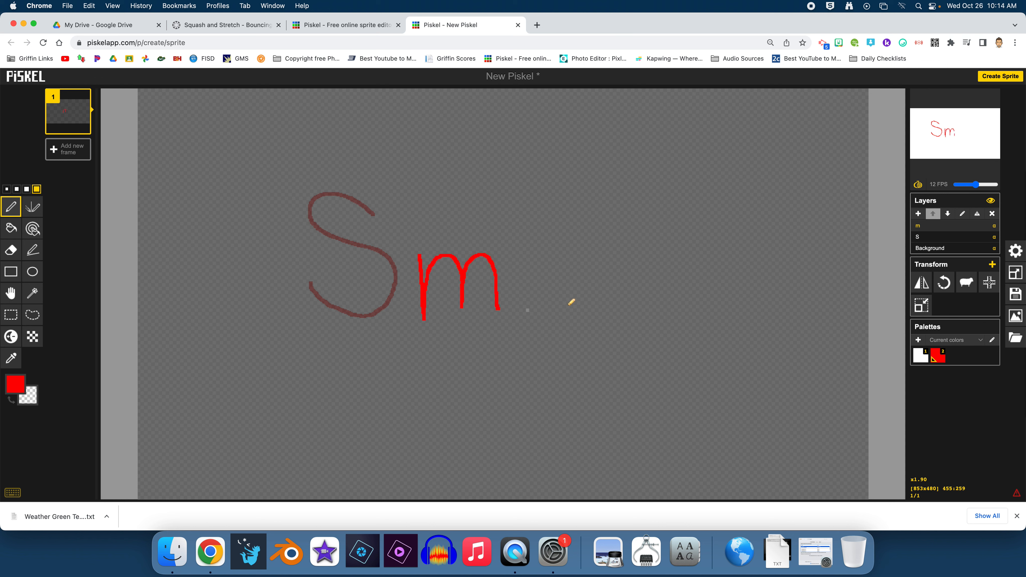
# Add a layer named i and draw a red lowercase i with its dot beside the m
pyautogui.click(919, 216)
pyautogui.doubleClick(931, 226)
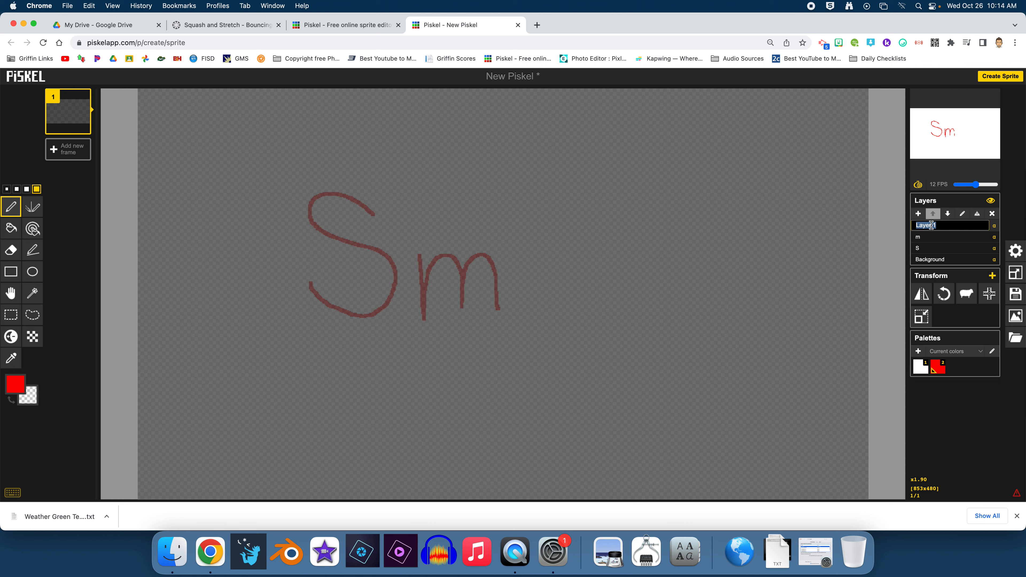
pyautogui.write('i')
pyautogui.press('Return')
pyautogui.moveTo(522, 255); pyautogui.dragTo(525, 324)
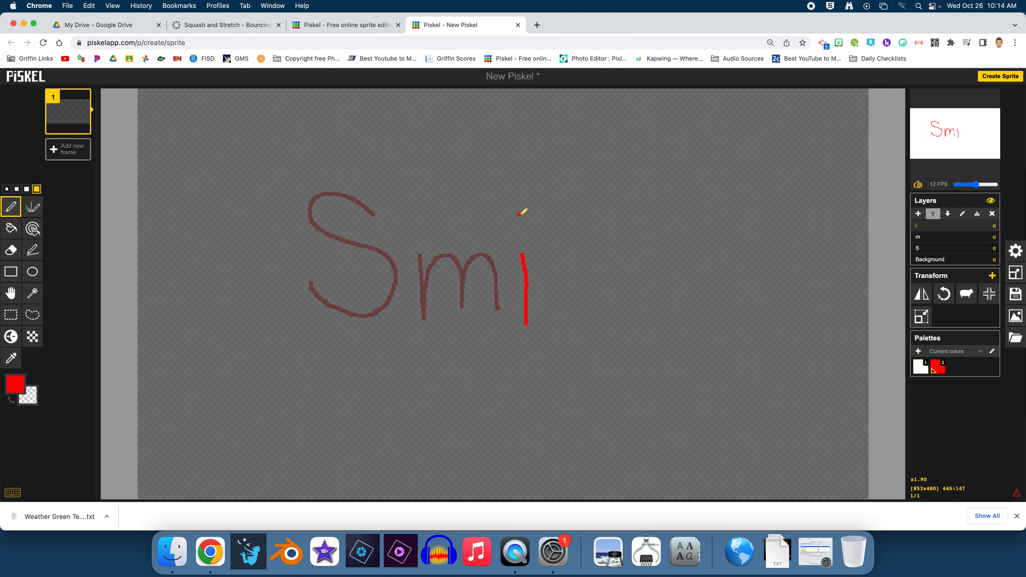
# Add a layer named t and draw a red lowercase t with its crossbar right of the i
pyautogui.click(919, 214)
pyautogui.doubleClick(930, 225)
pyautogui.write('t')
pyautogui.press('Return')
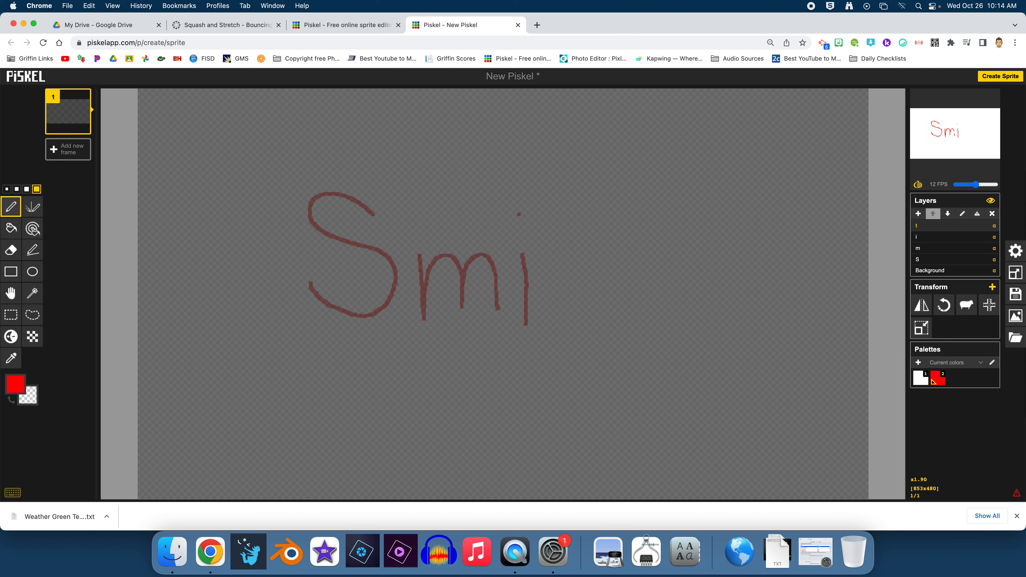
pyautogui.moveTo(562, 225); pyautogui.dragTo(568, 326)
pyautogui.moveTo(546, 263); pyautogui.dragTo(589, 263)
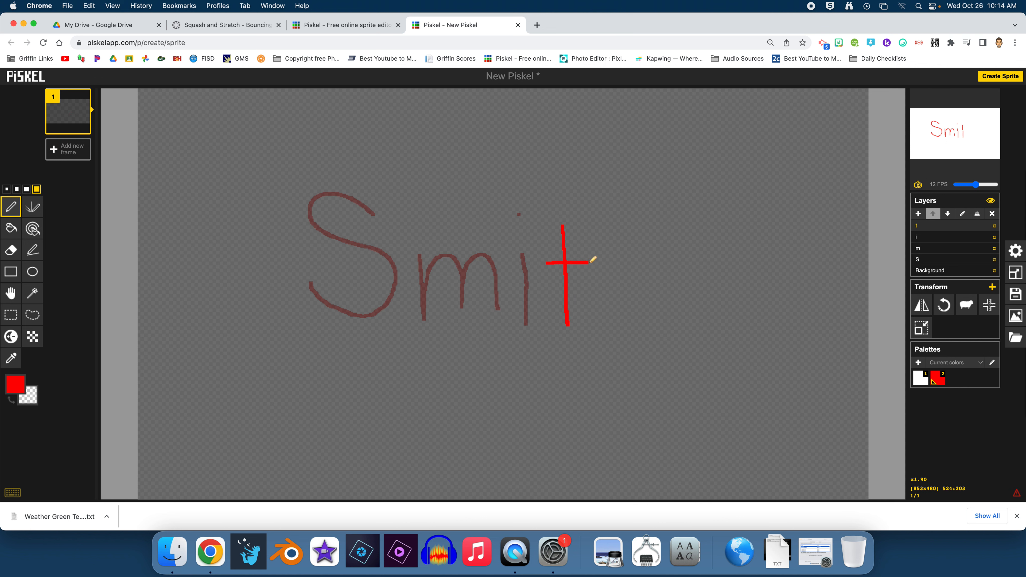
# Add a layer named h and draw a tall red lowercase h right of the t
pyautogui.click(920, 214)
pyautogui.doubleClick(926, 226)
pyautogui.write('h')
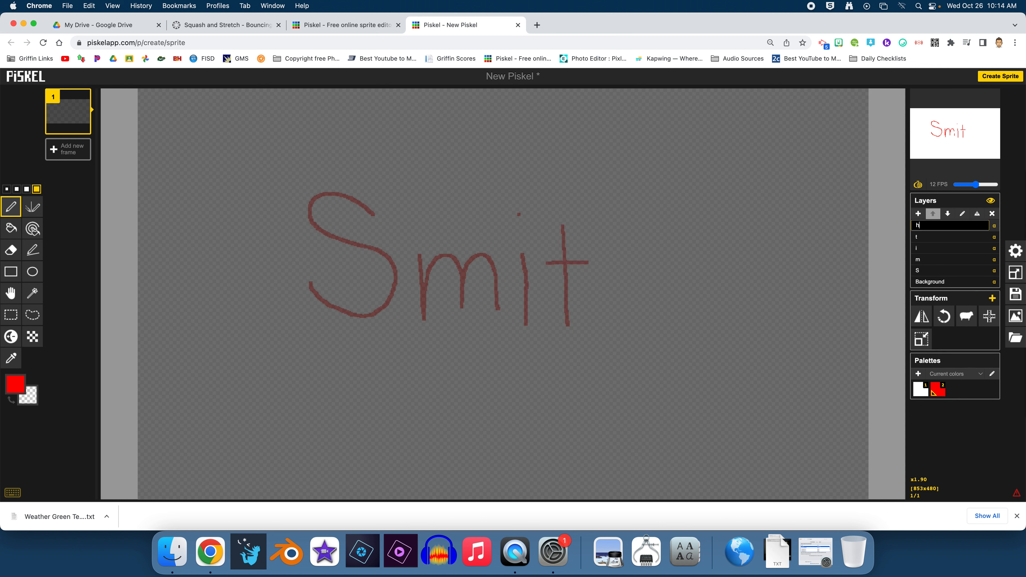
pyautogui.press('Return')
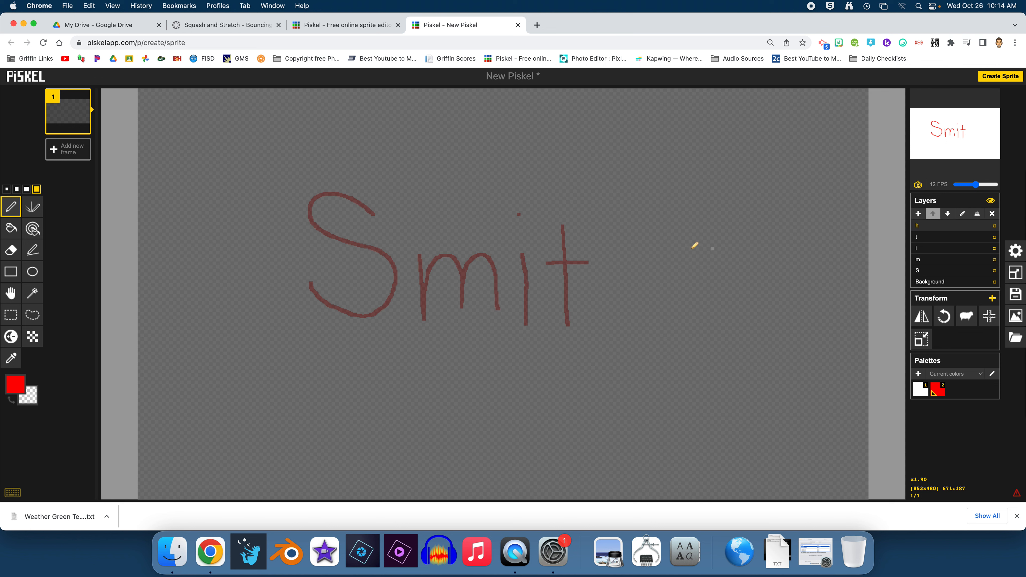
pyautogui.moveTo(610, 194)
pyautogui.mouseDown()
pyautogui.moveTo(617, 313)
pyautogui.moveTo(616, 269)
pyautogui.moveTo(638, 249)
pyautogui.moveTo(659, 276)
pyautogui.moveTo(663, 322)
pyautogui.mouseUp()
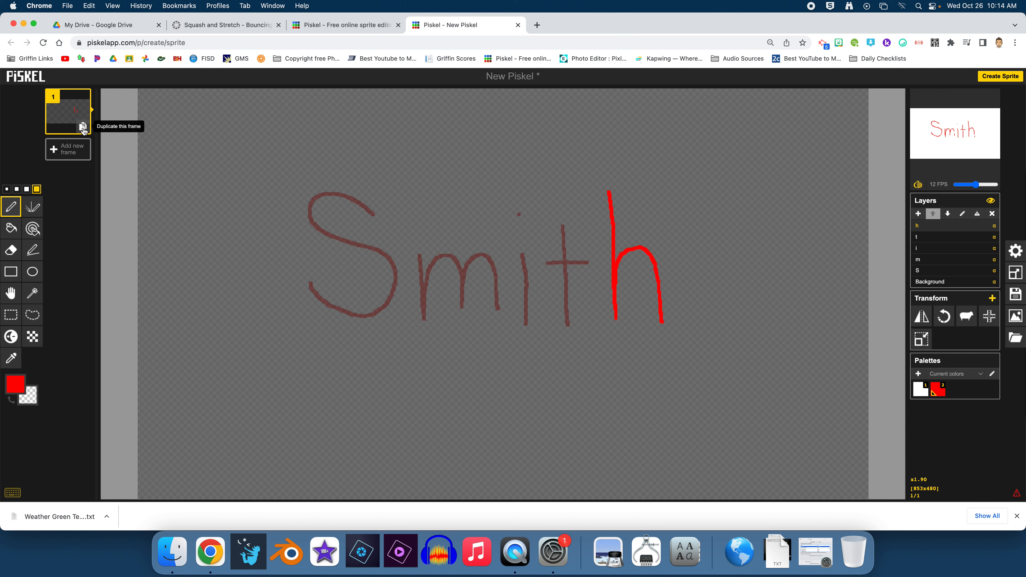
# Duplicate the first frame and move the S layer slightly upward in the copy with the Move tool
pyautogui.click(83, 129)
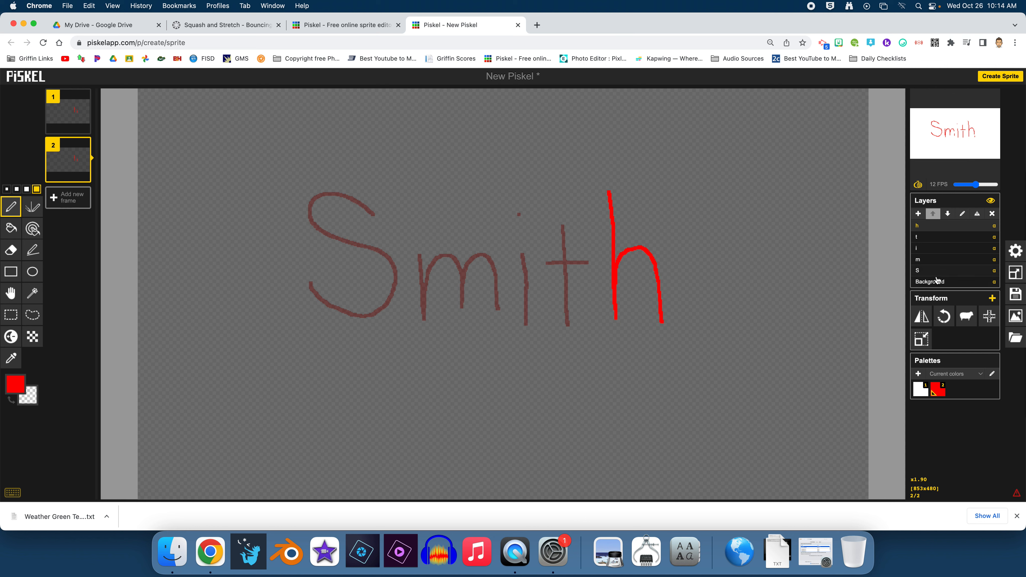
pyautogui.click(929, 275)
pyautogui.click(10, 295)
pyautogui.moveTo(352, 280); pyautogui.dragTo(349, 264)
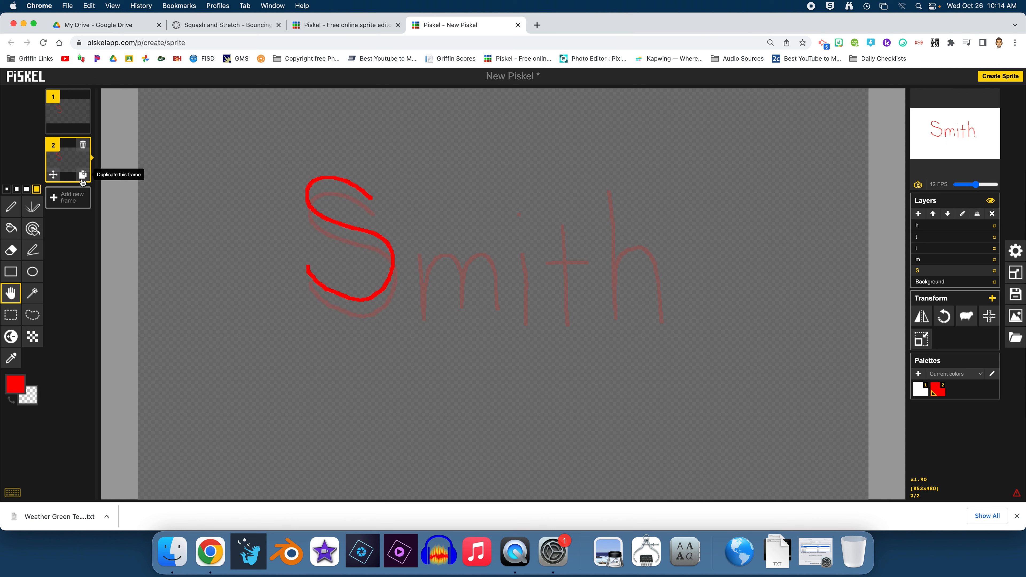
# Duplicate the second frame and shift the S layer further up and the m layer upward in the copy
pyautogui.click(82, 176)
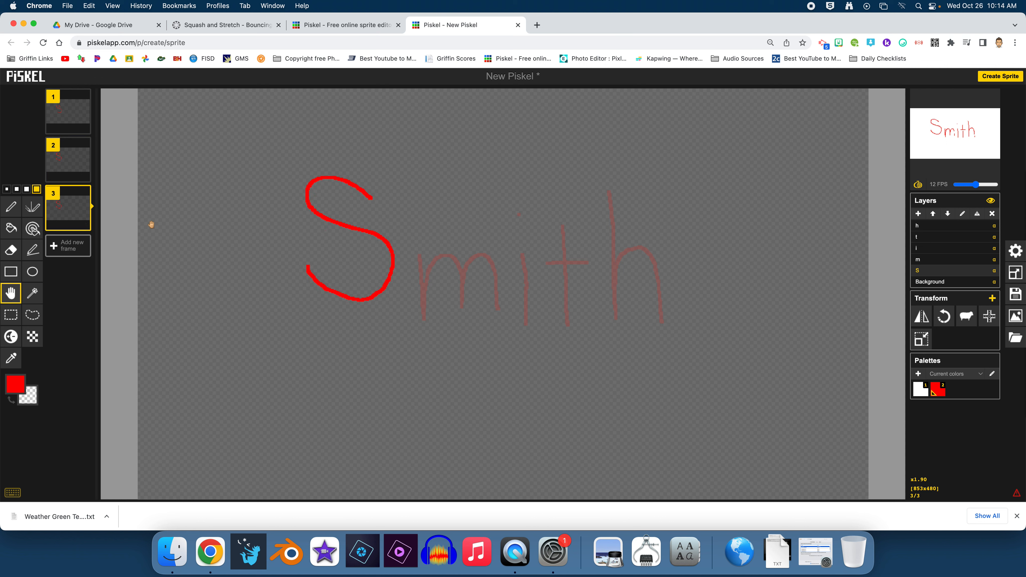
pyautogui.moveTo(351, 245); pyautogui.dragTo(350, 224)
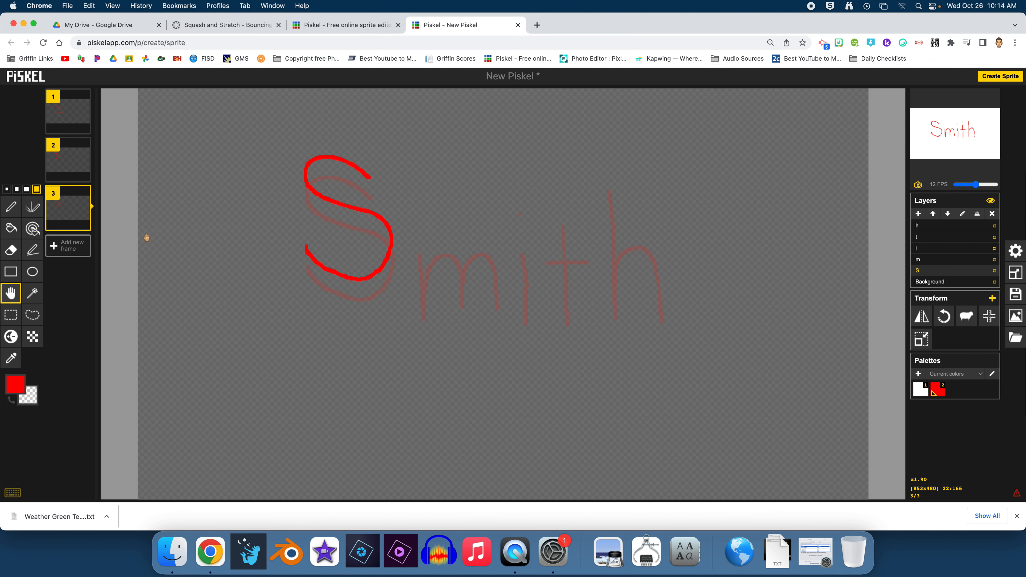
pyautogui.click(924, 262)
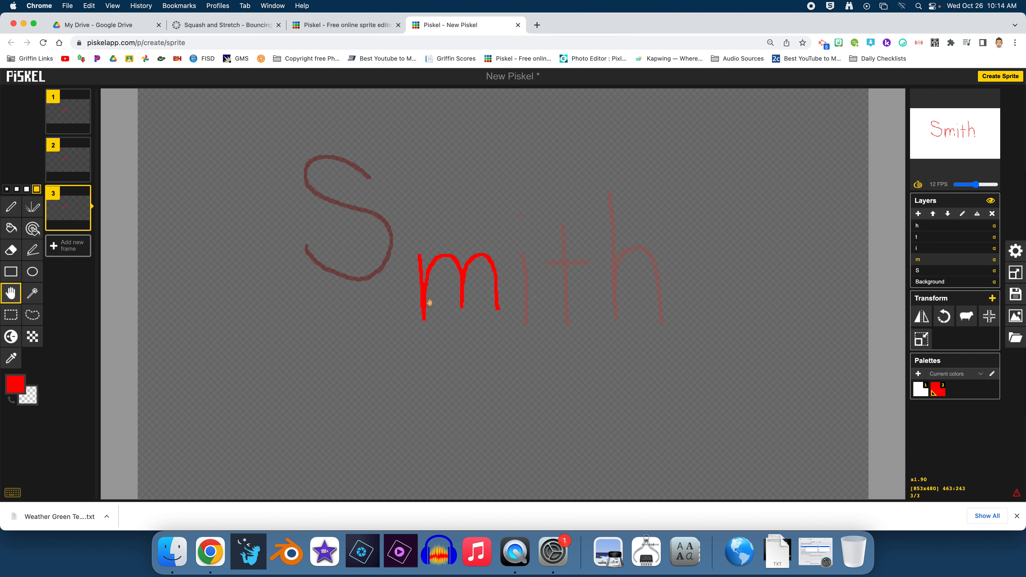
pyautogui.moveTo(458, 288); pyautogui.dragTo(453, 263)
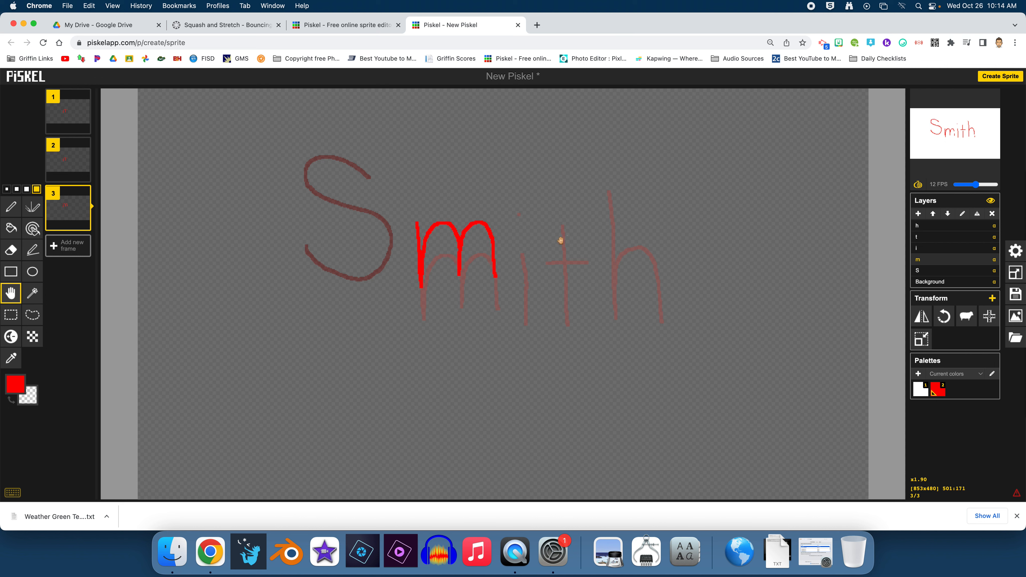
# Duplicate the third frame and shift the m layer further up and the i layer upward in the copy
pyautogui.click(84, 223)
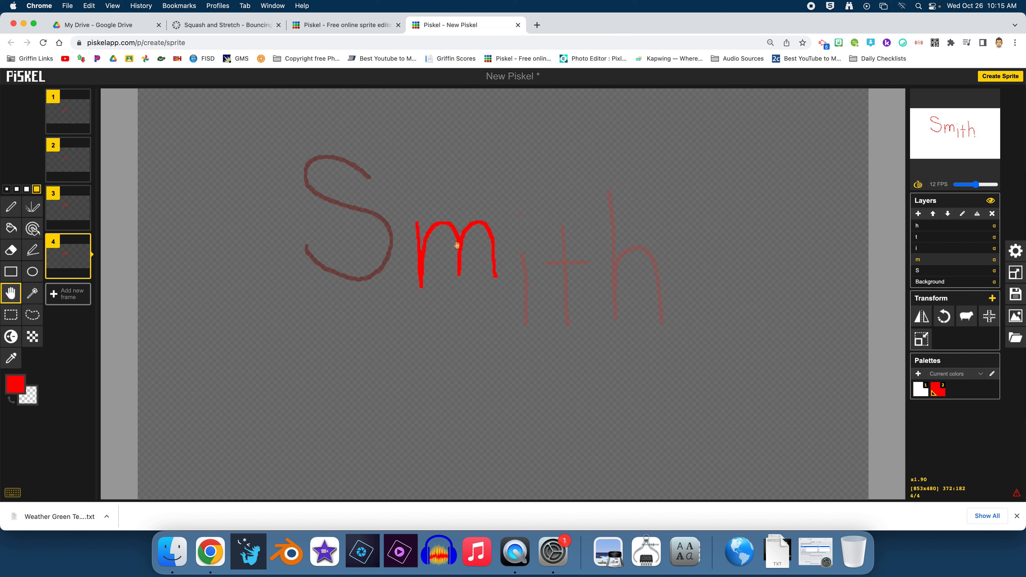
pyautogui.moveTo(456, 248); pyautogui.dragTo(456, 216)
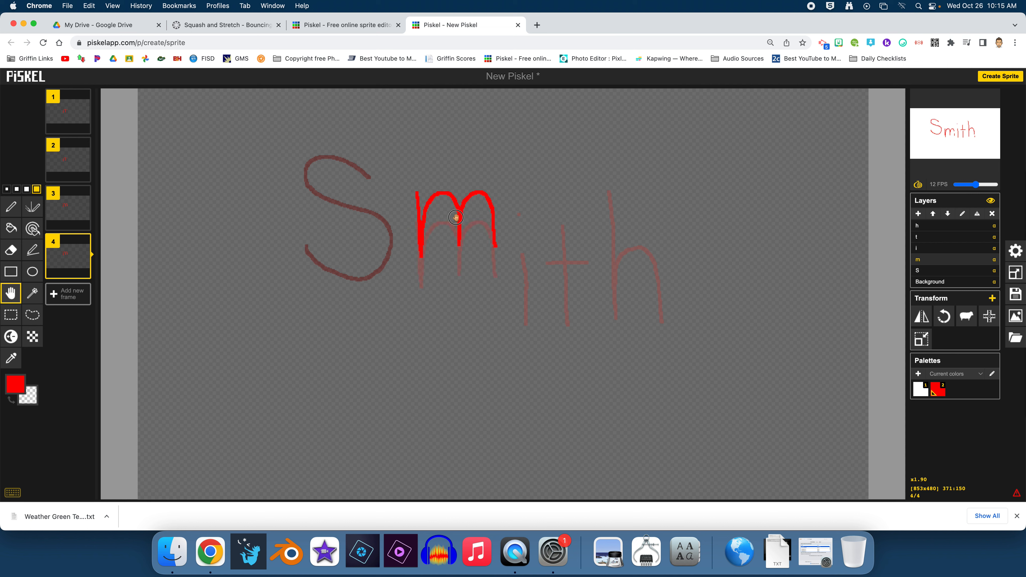
pyautogui.click(928, 248)
pyautogui.moveTo(531, 289); pyautogui.dragTo(526, 266)
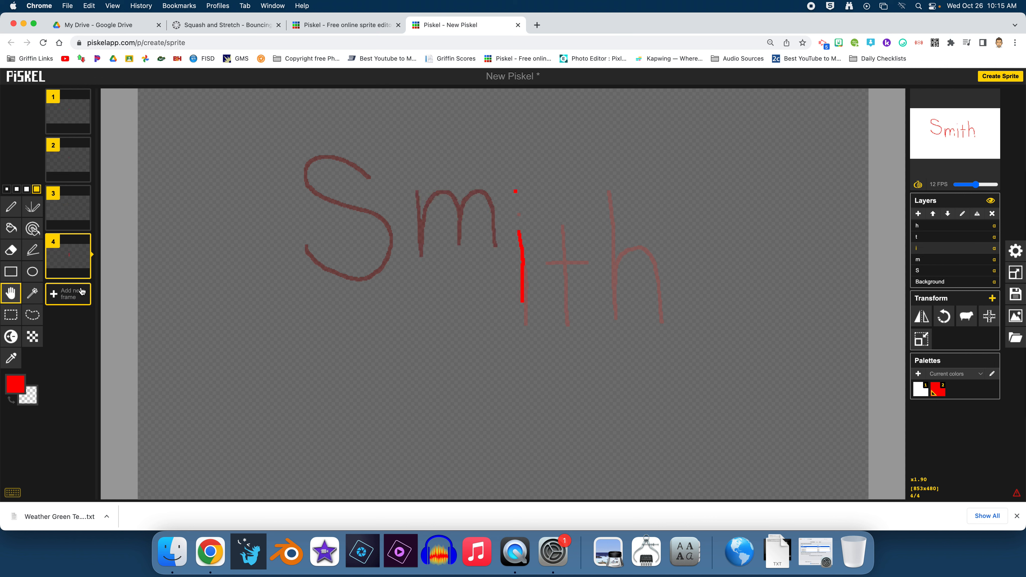
# Duplicate the fourth frame and move the S layer slightly down in the copy
pyautogui.moveTo(83, 275)
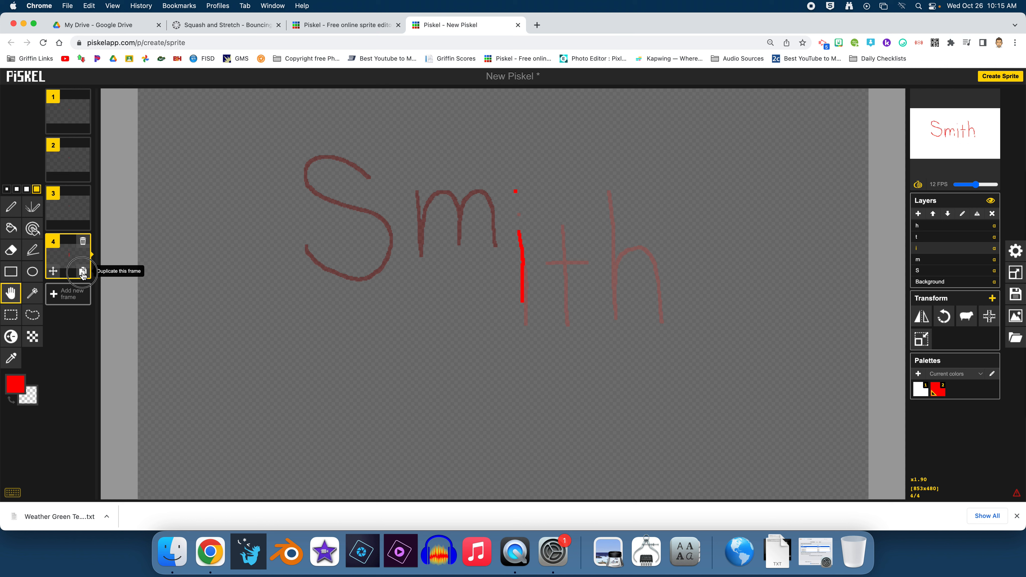
pyautogui.click(83, 273)
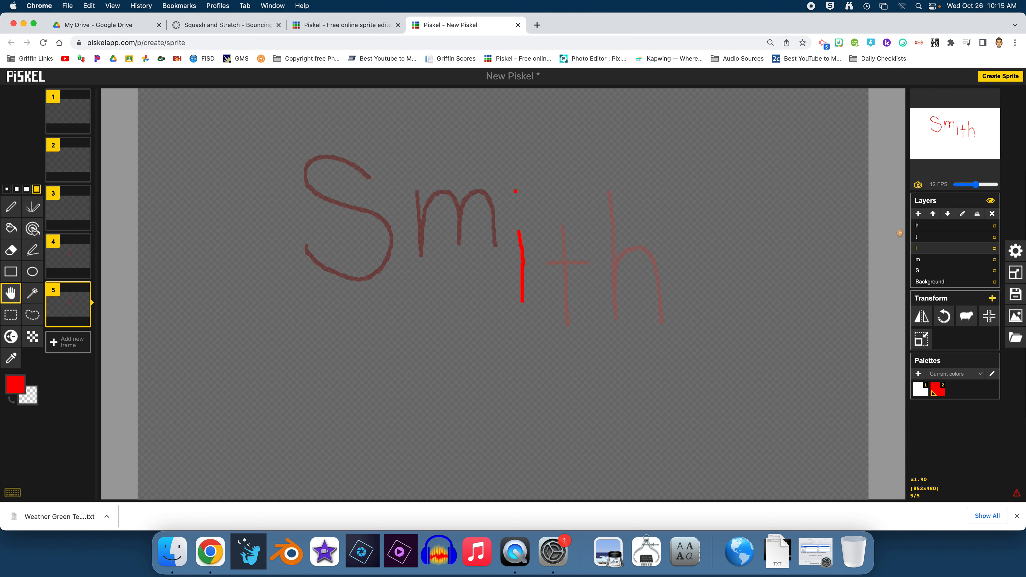
pyautogui.click(919, 271)
pyautogui.moveTo(372, 261); pyautogui.dragTo(372, 277)
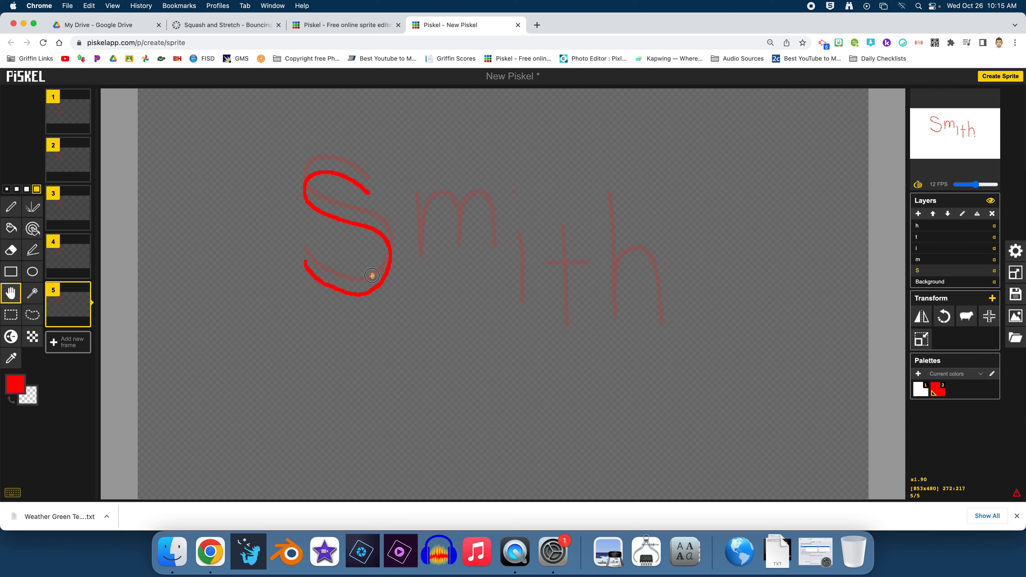
# Shift the i layer further up and the t layer upward in the fifth frame
pyautogui.click(928, 264)
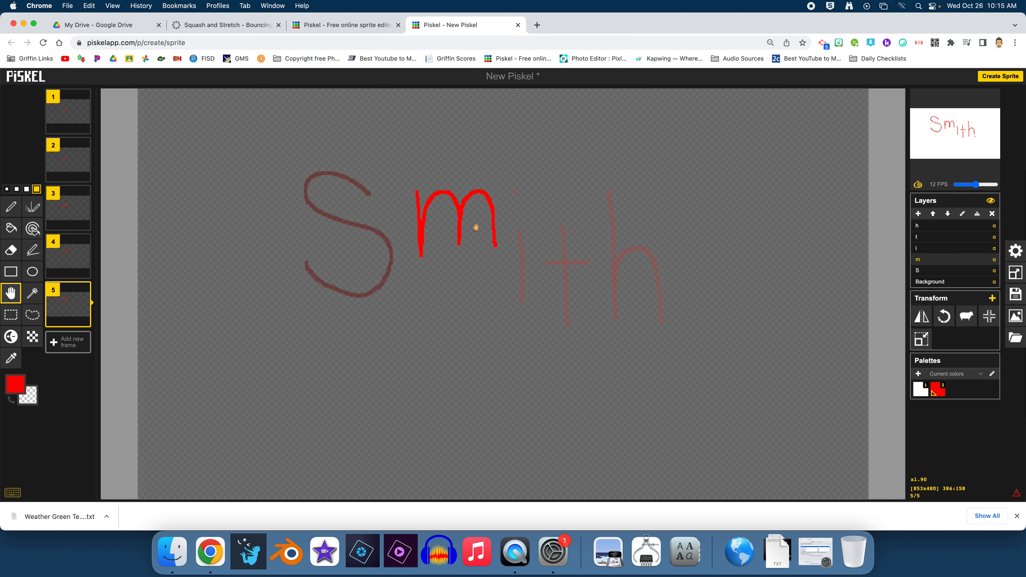
pyautogui.click(929, 248)
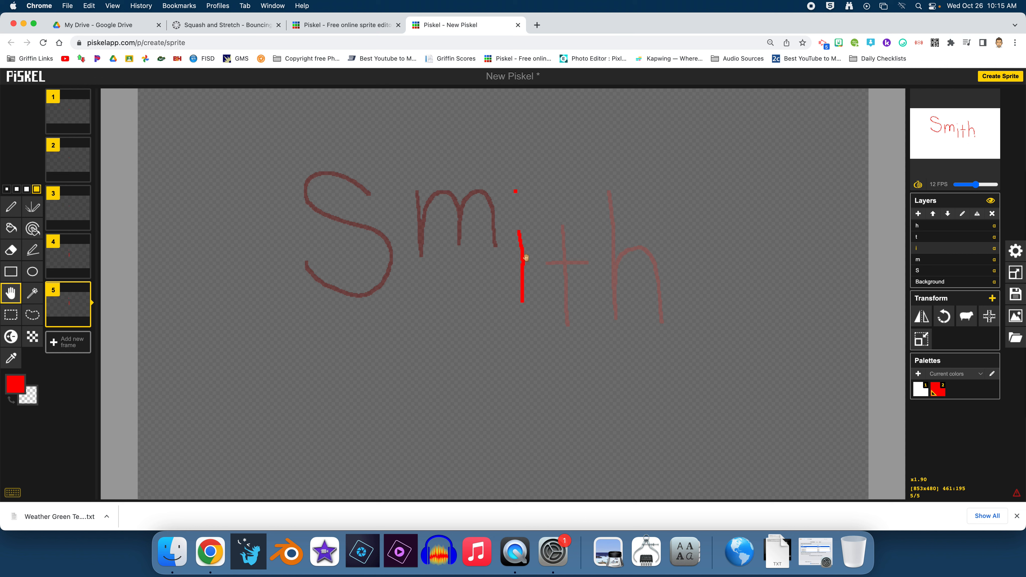
pyautogui.moveTo(525, 261); pyautogui.dragTo(523, 226)
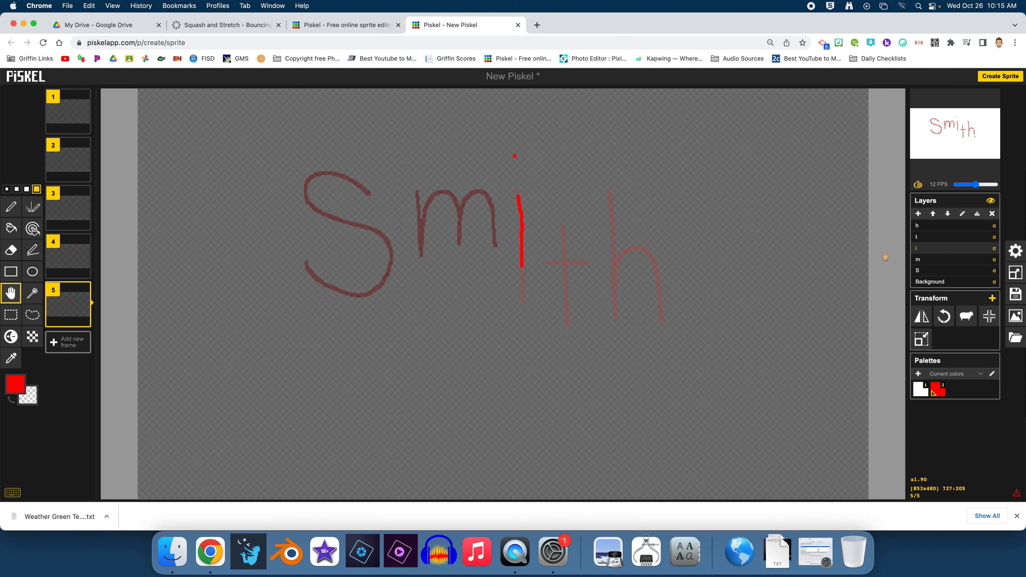
pyautogui.click(927, 239)
pyautogui.moveTo(568, 287); pyautogui.dragTo(564, 256)
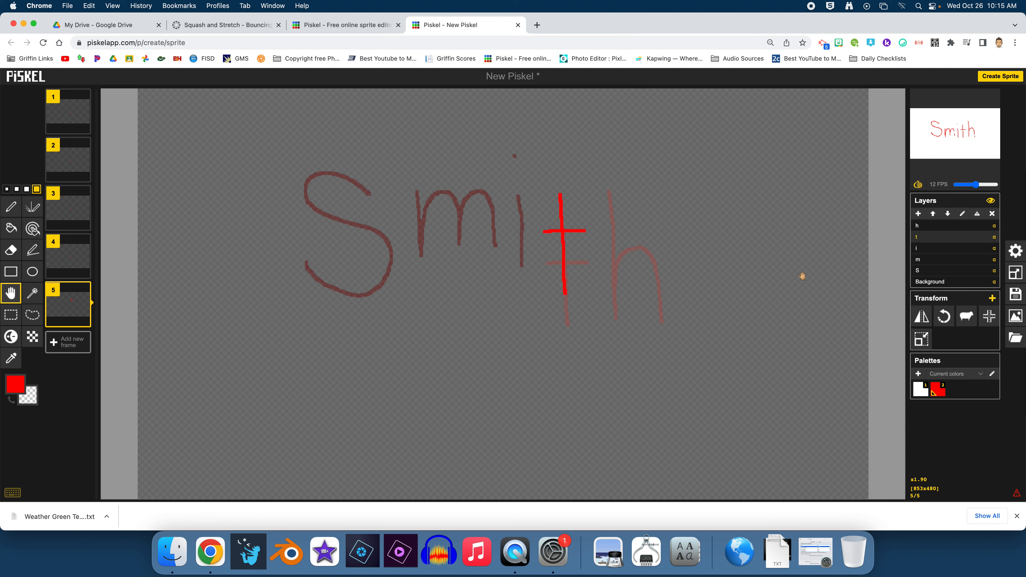
# Duplicate the fifth frame and move the S and m layers slightly down in the copy
pyautogui.click(87, 323)
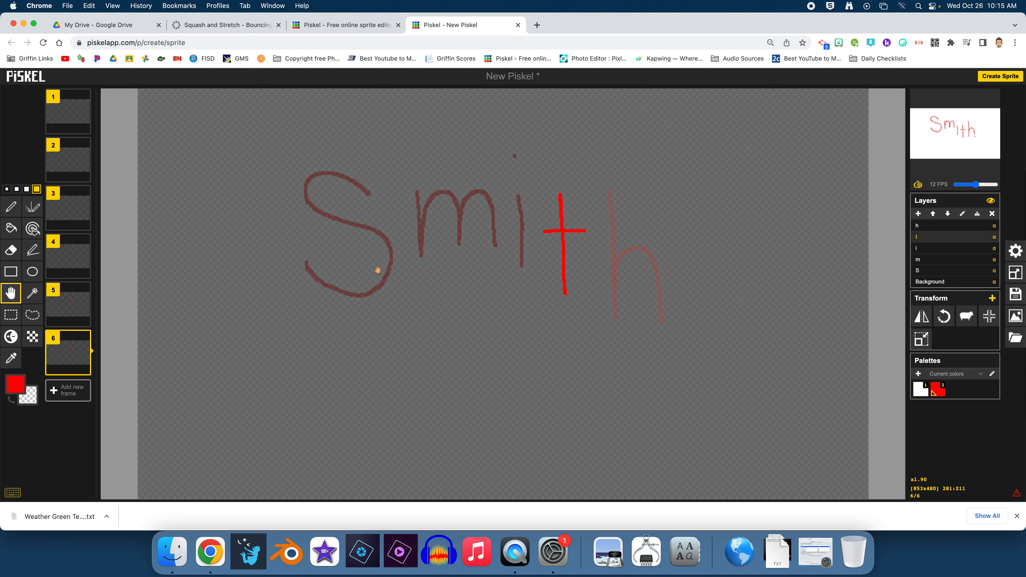
pyautogui.click(932, 271)
pyautogui.moveTo(362, 280); pyautogui.dragTo(365, 295)
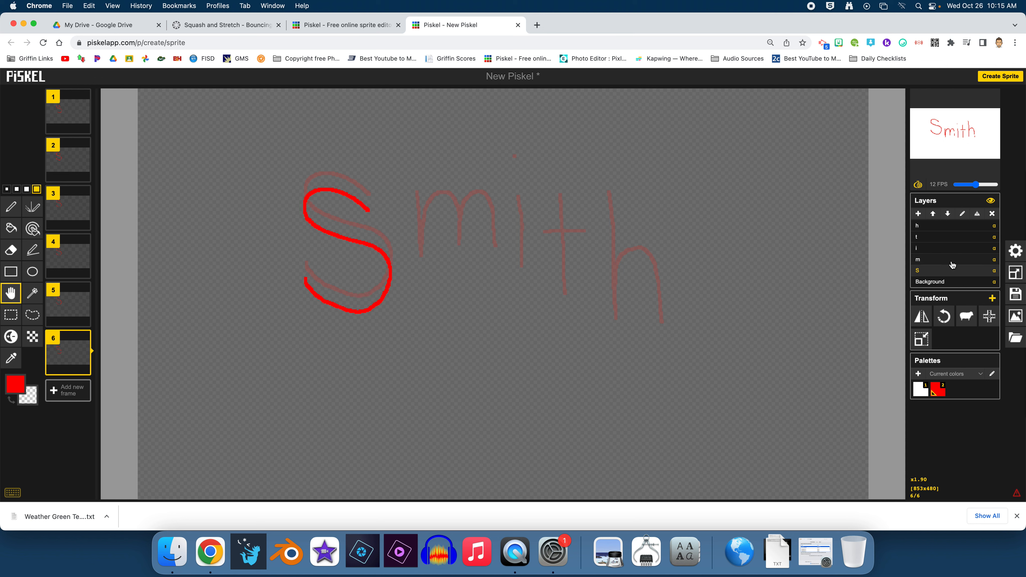
pyautogui.click(921, 262)
pyautogui.moveTo(465, 235); pyautogui.dragTo(465, 246)
# Shift the t layer further up and the h layer upward in the sixth frame
pyautogui.click(925, 251)
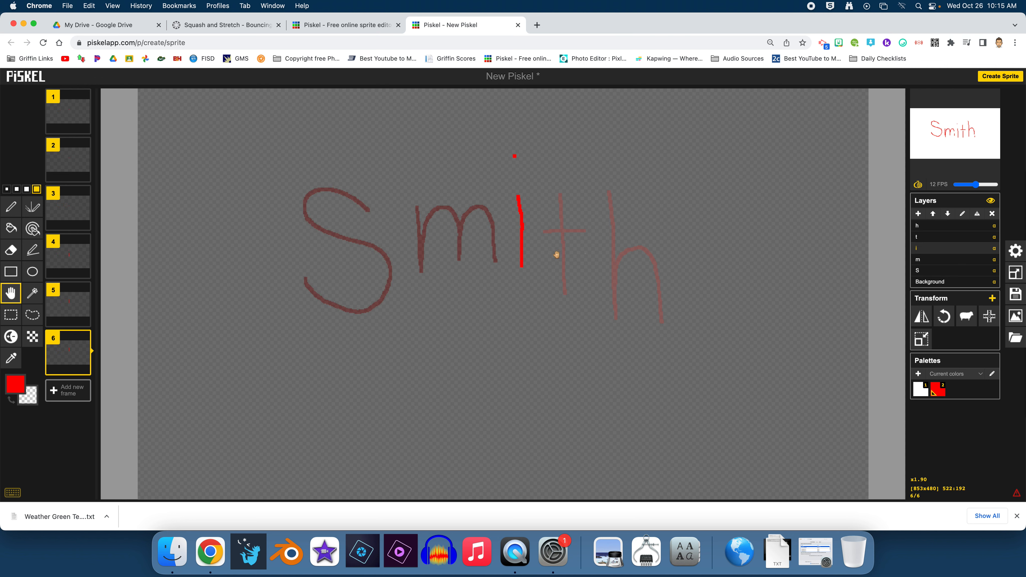
pyautogui.click(929, 237)
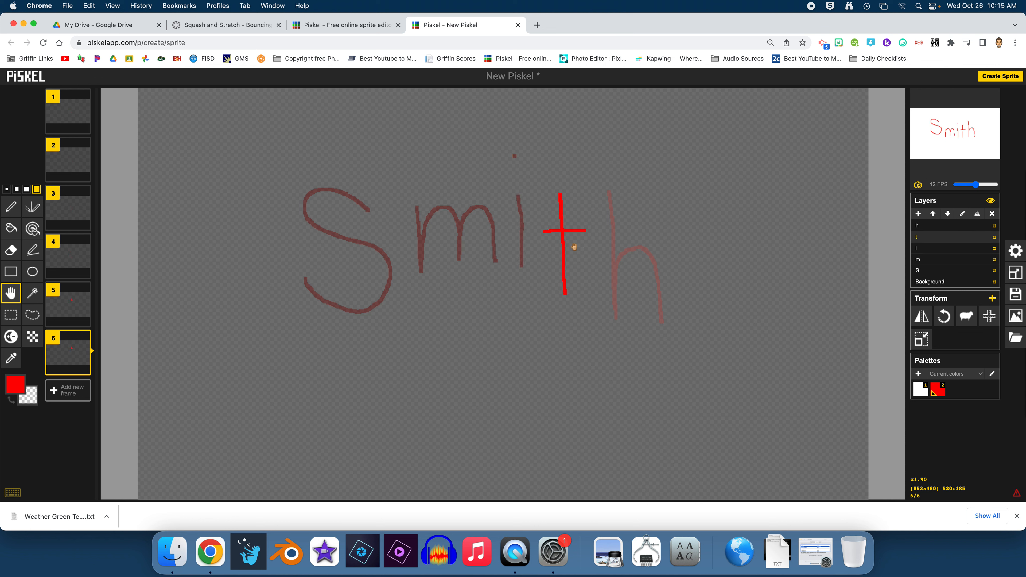
pyautogui.moveTo(562, 246); pyautogui.dragTo(561, 219)
pyautogui.click(934, 226)
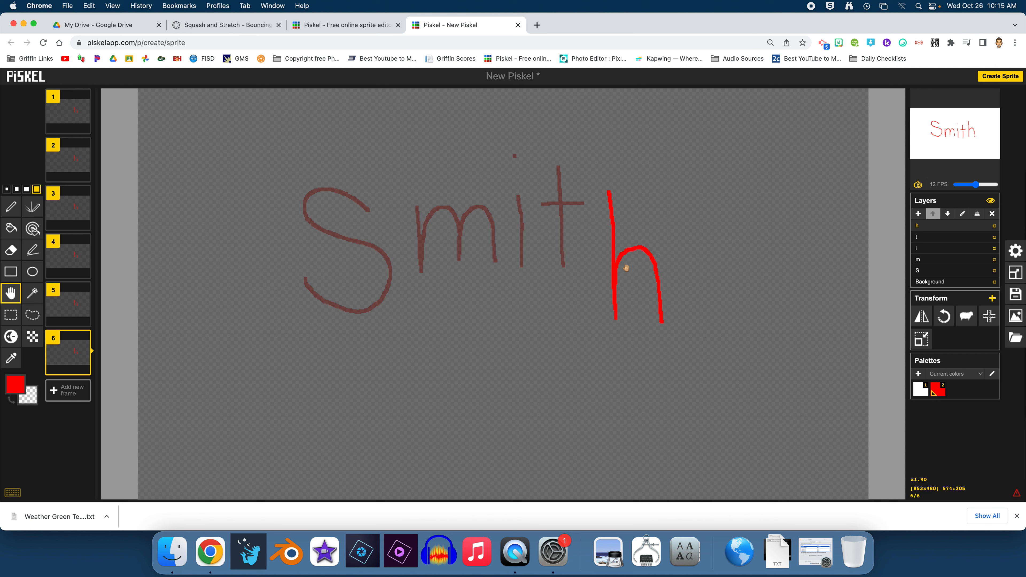
pyautogui.moveTo(625, 265); pyautogui.dragTo(626, 245)
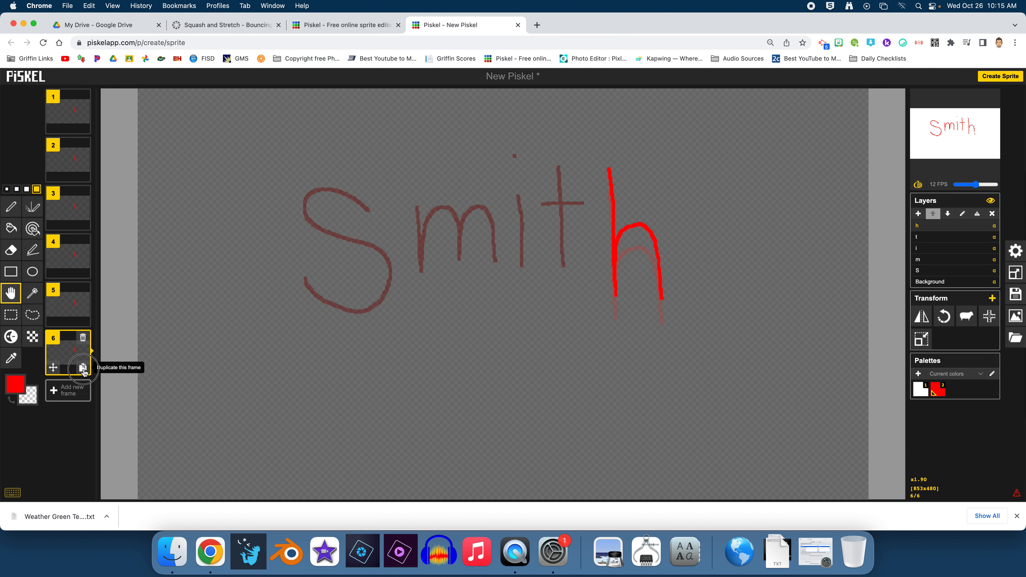
# Duplicate the sixth frame, then lower the m layer and move the i layer slightly down in the copy
pyautogui.click(83, 369)
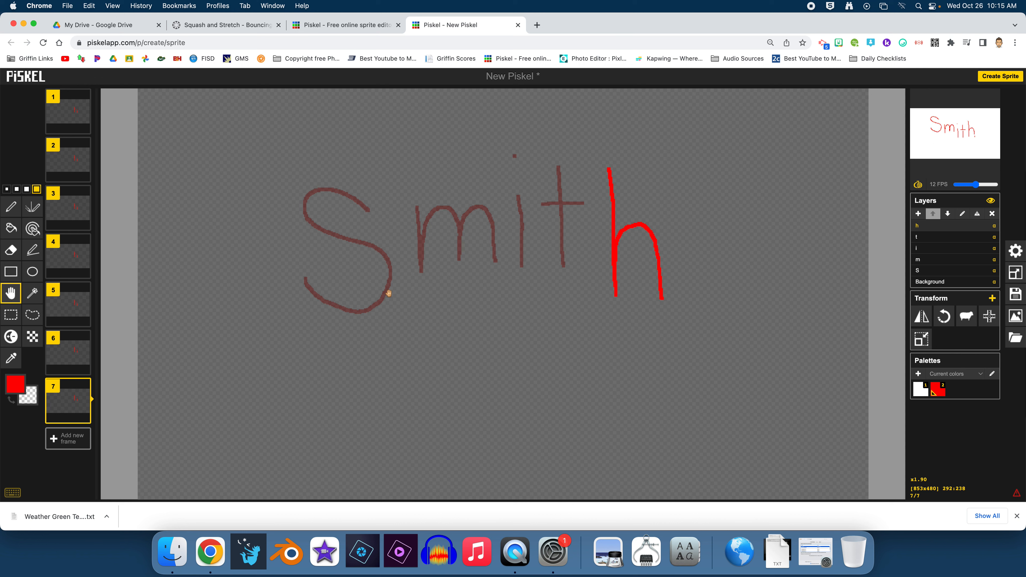
pyautogui.click(924, 260)
pyautogui.moveTo(455, 256); pyautogui.dragTo(454, 287)
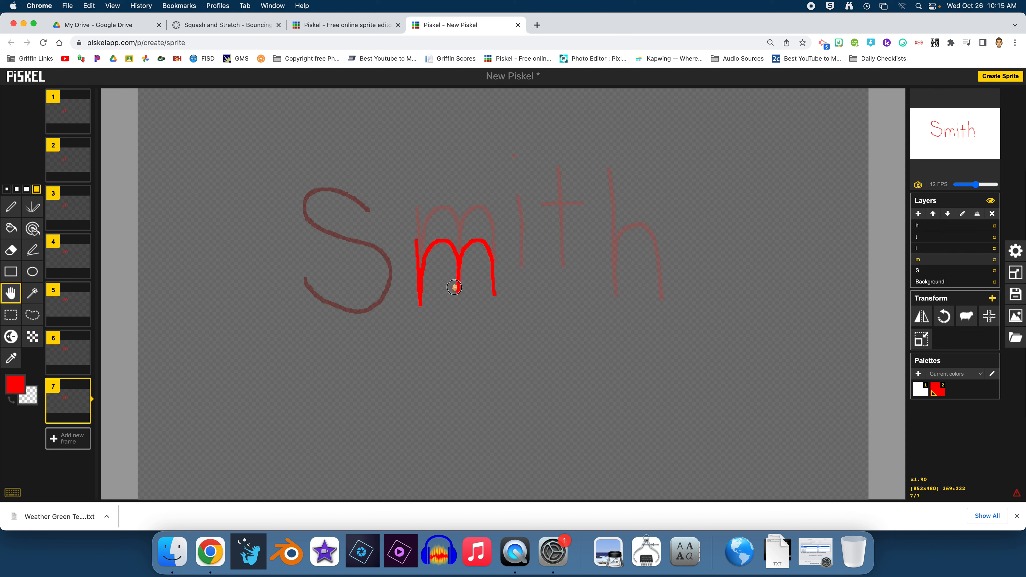
pyautogui.click(933, 250)
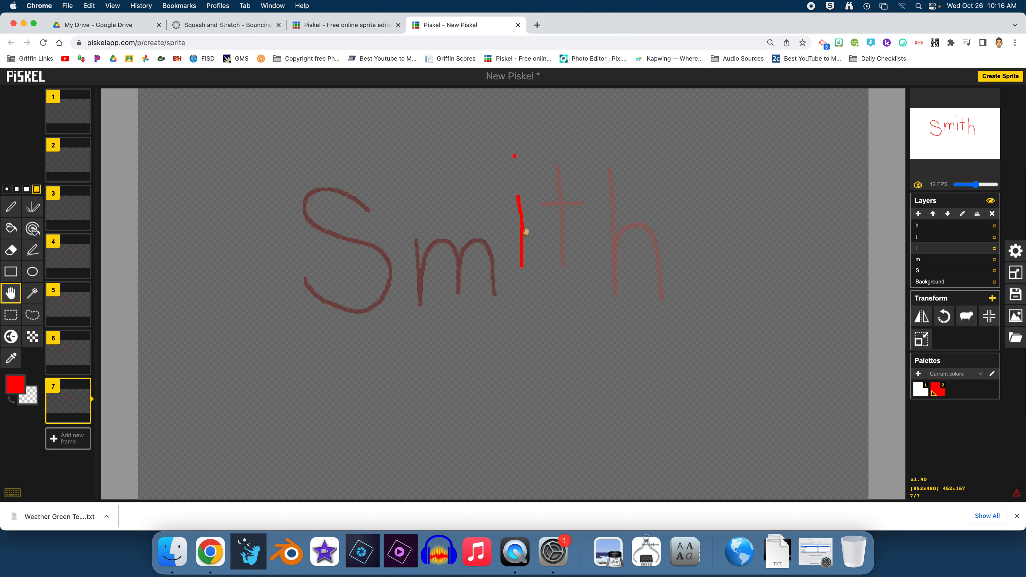
pyautogui.moveTo(524, 229); pyautogui.dragTo(524, 237)
# Shift the h layer further up in the seventh frame
pyautogui.click(930, 238)
pyautogui.click(927, 229)
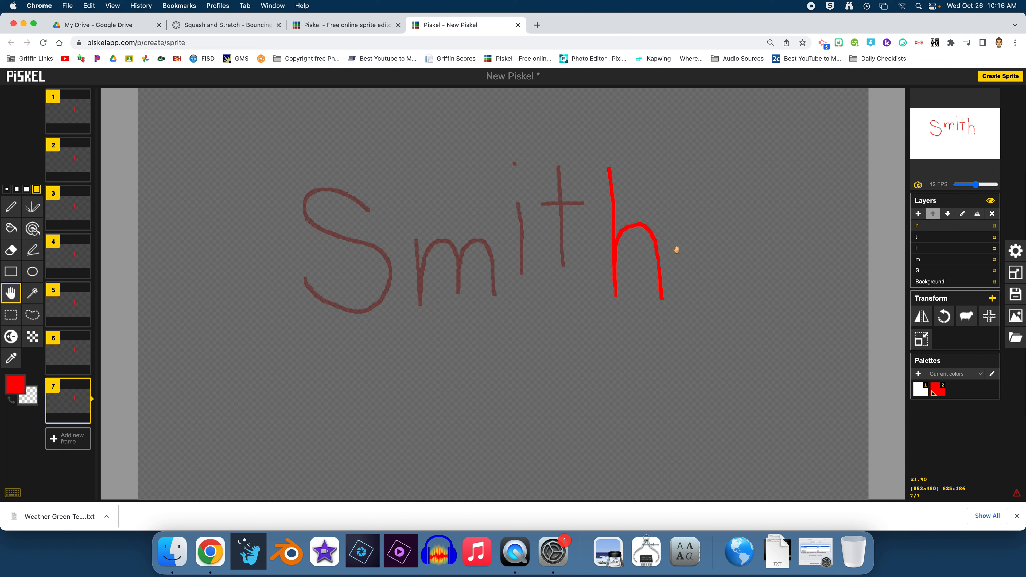
pyautogui.moveTo(626, 247); pyautogui.dragTo(624, 218)
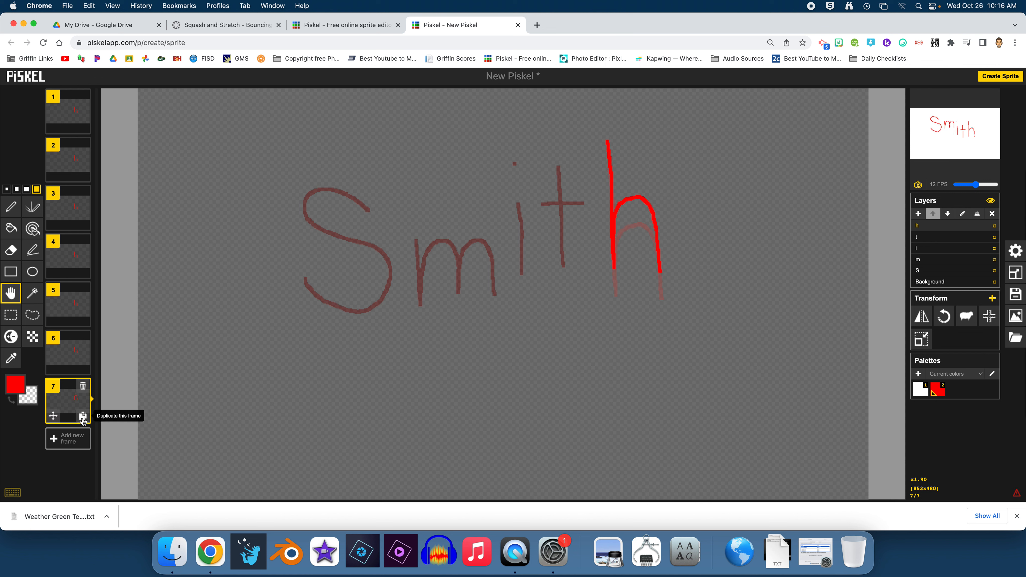
# Duplicate the seventh frame and move the m, i and t layers down in the copy
pyautogui.click(83, 417)
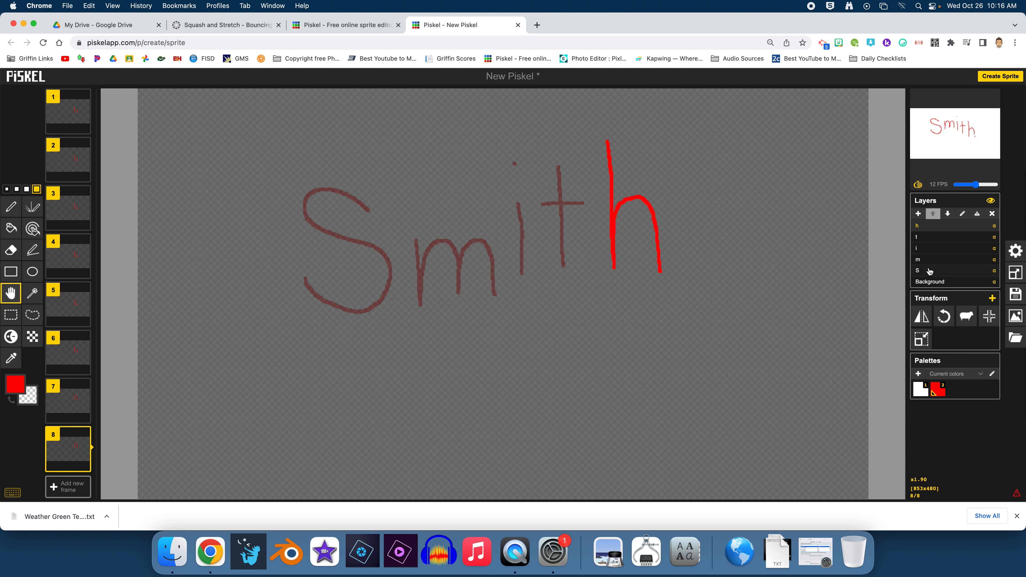
pyautogui.click(923, 259)
pyautogui.moveTo(457, 283); pyautogui.dragTo(457, 290)
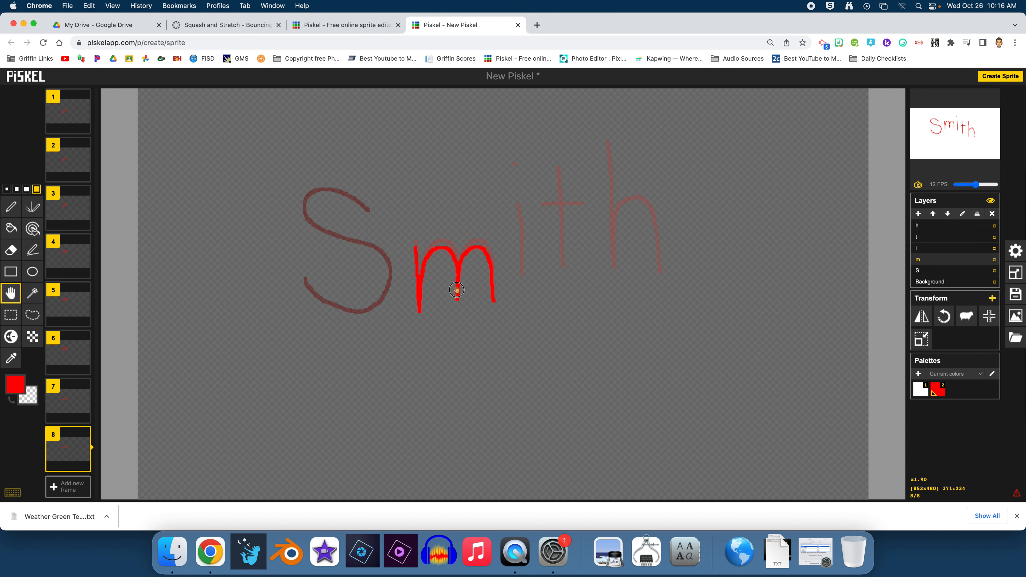
pyautogui.click(929, 248)
pyautogui.moveTo(522, 239); pyautogui.dragTo(522, 264)
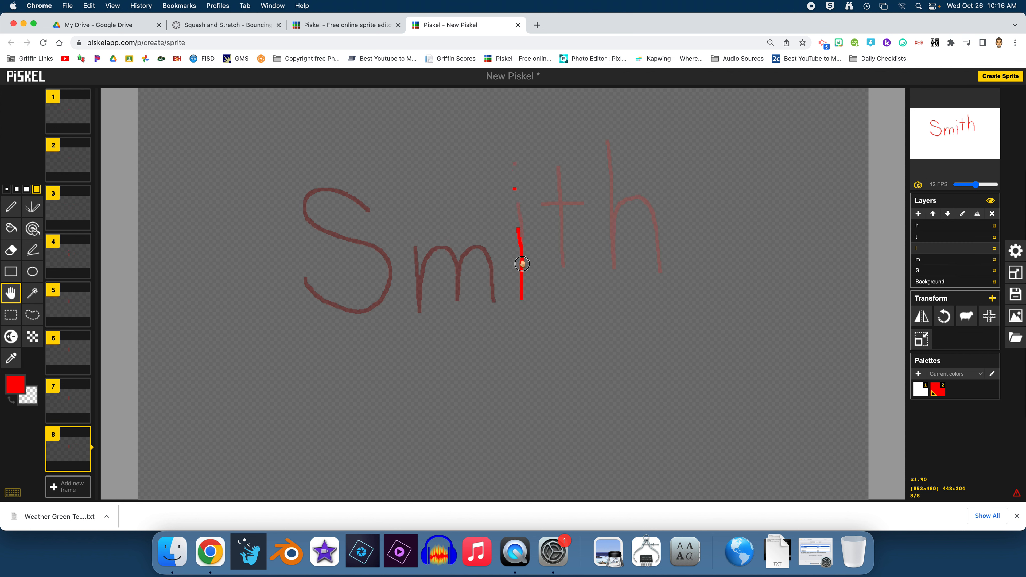
pyautogui.click(925, 237)
pyautogui.moveTo(561, 228); pyautogui.dragTo(564, 242)
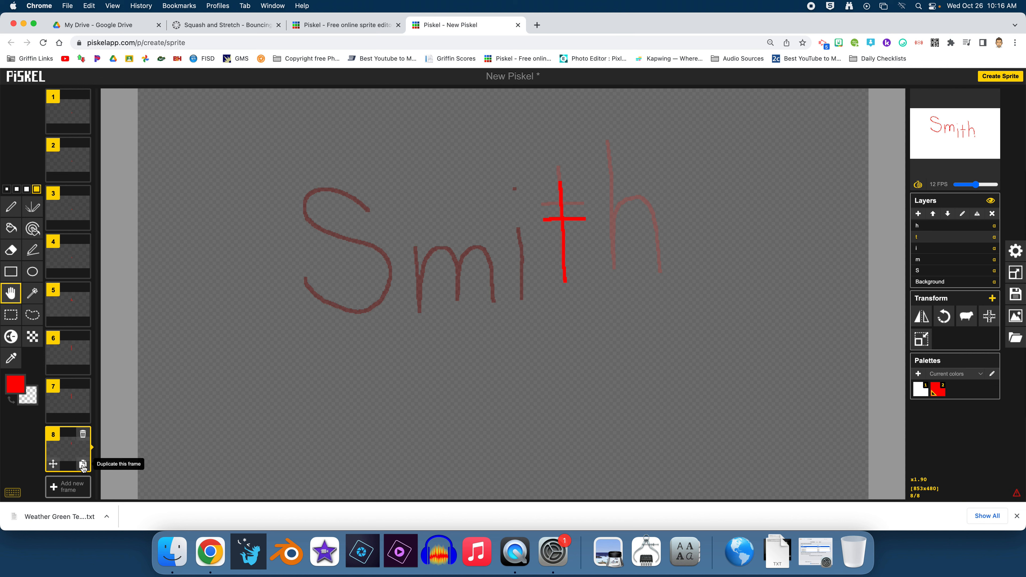
# Duplicate the eighth frame and move the t and h layers down in the copy
pyautogui.click(83, 466)
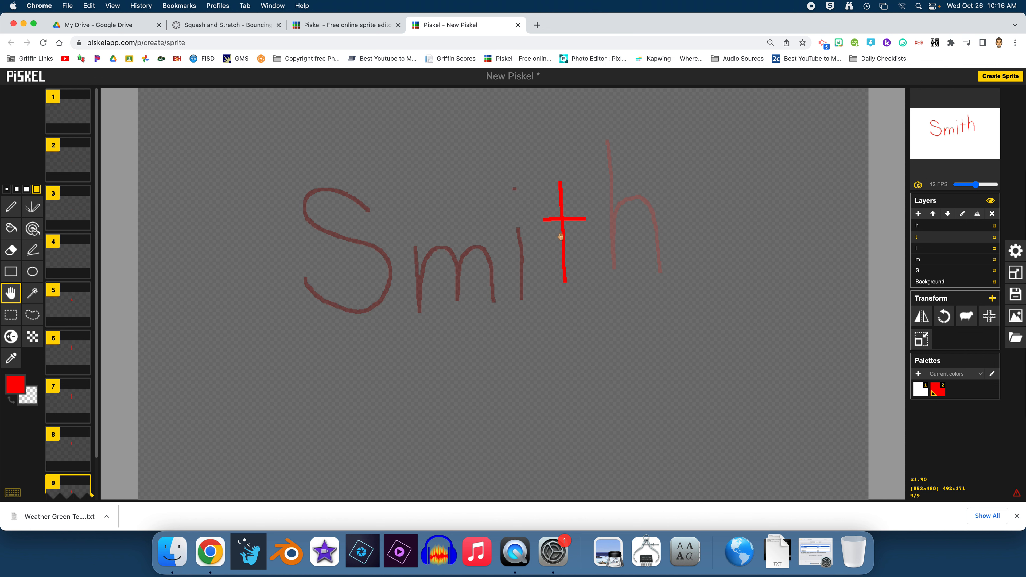
pyautogui.moveTo(561, 237); pyautogui.dragTo(565, 257)
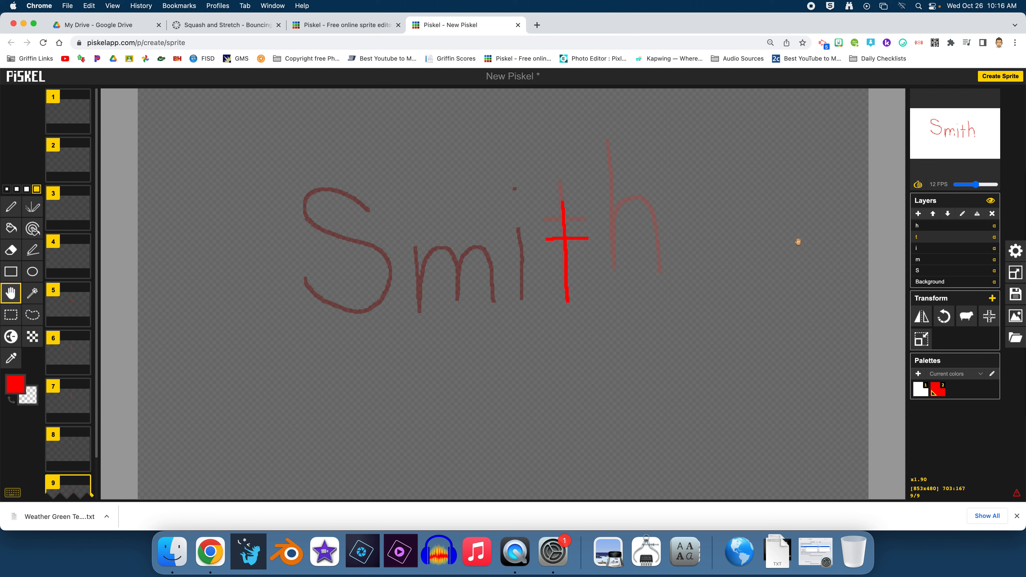
pyautogui.click(929, 225)
pyautogui.moveTo(621, 223); pyautogui.dragTo(621, 241)
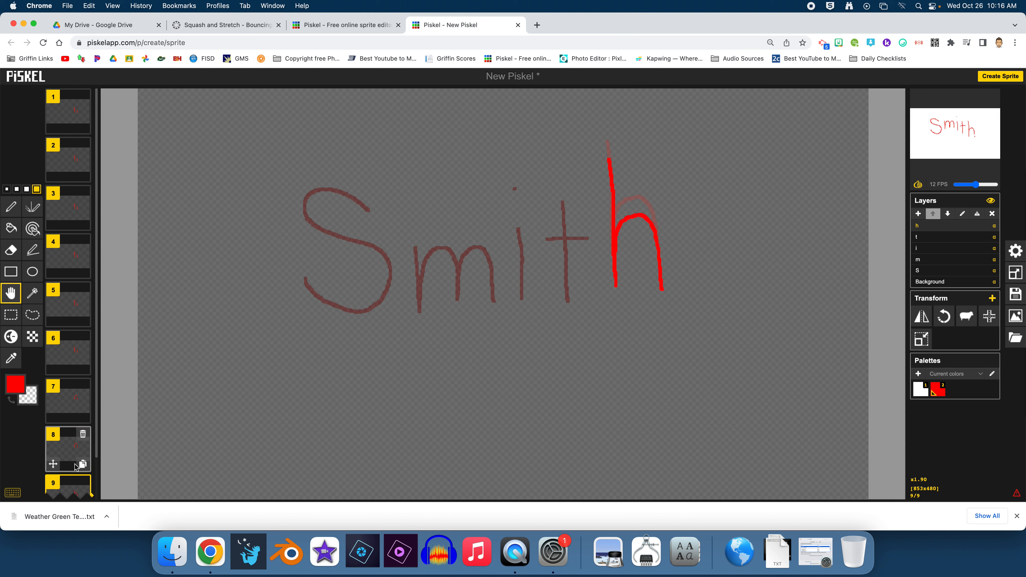
# Duplicate the ninth frame and move the h layer further down in the copy
pyautogui.scroll(-2, 82, 458)
pyautogui.click(82, 466)
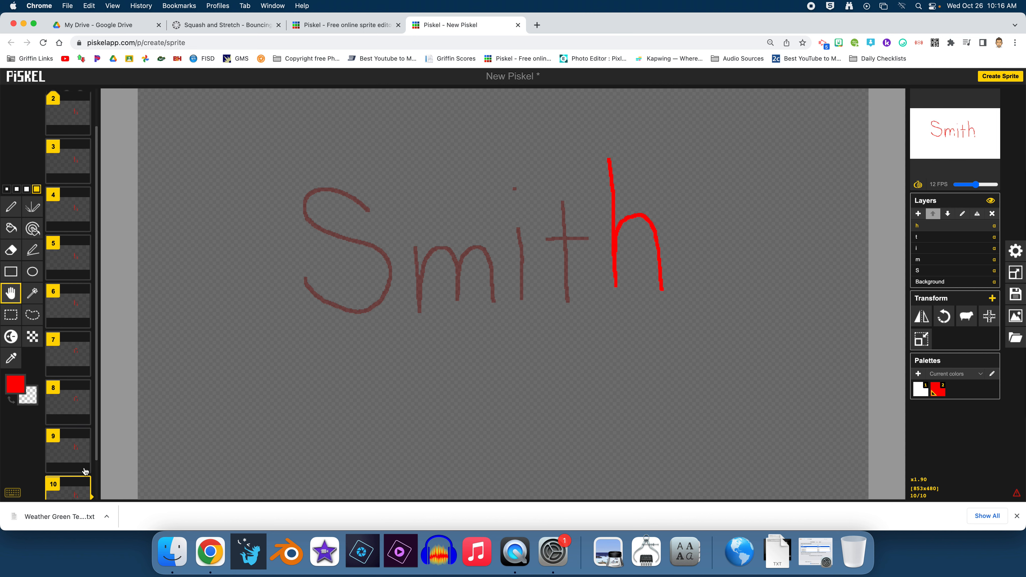
pyautogui.moveTo(619, 242); pyautogui.dragTo(625, 263)
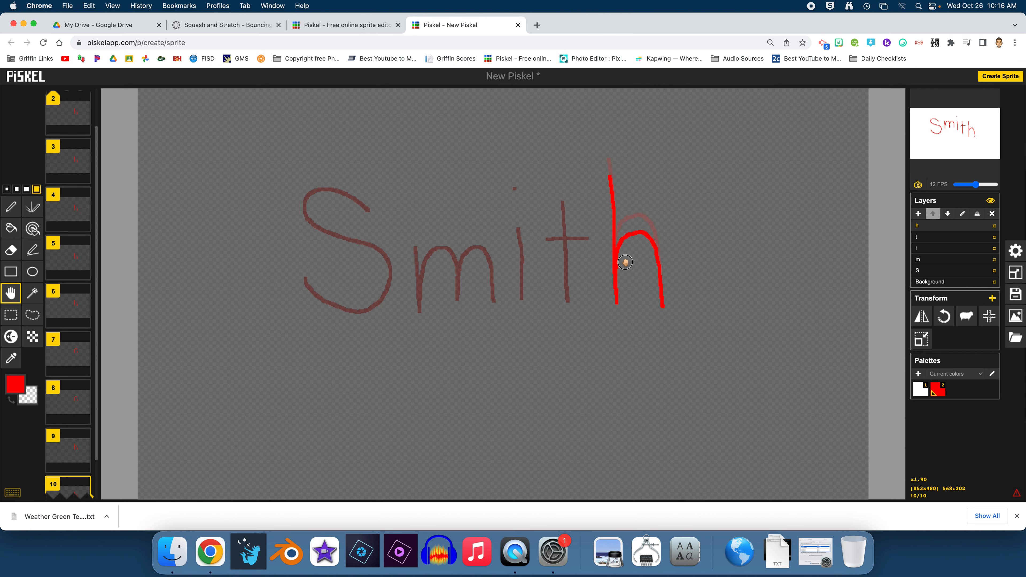
# Export the sprite as a looping animated GIF and download it
pyautogui.moveTo(945, 123)
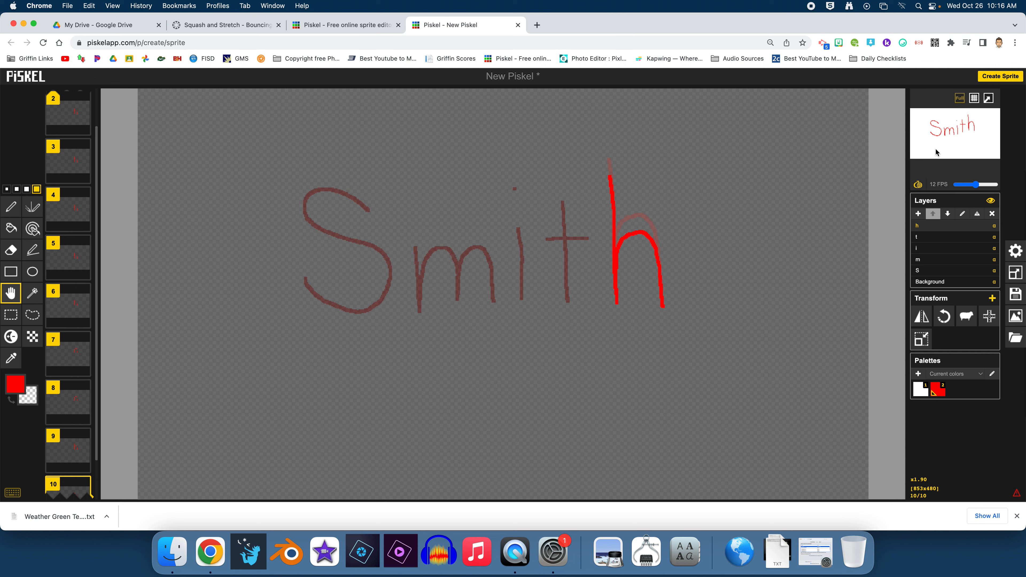
pyautogui.click(1013, 318)
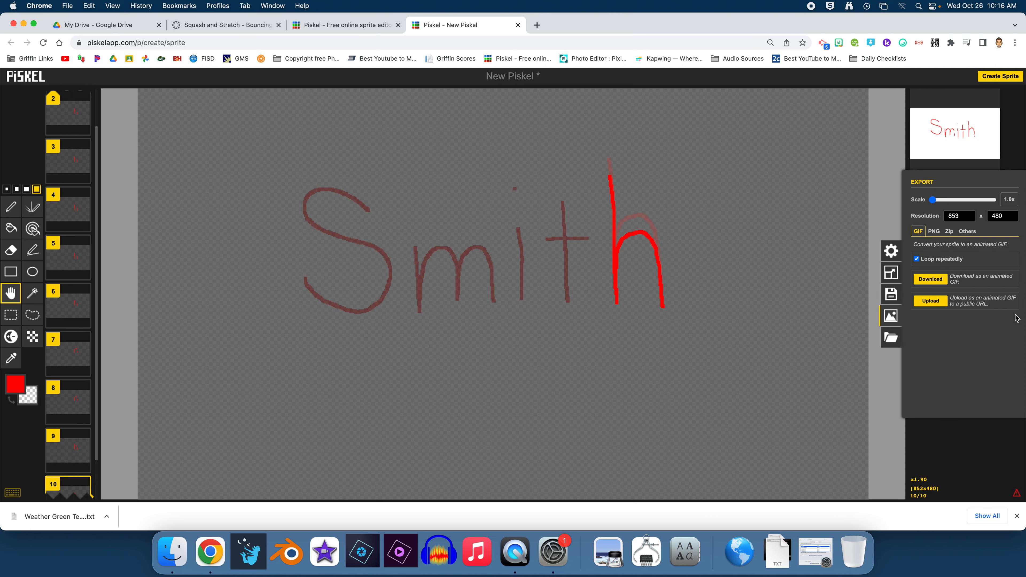
pyautogui.click(937, 283)
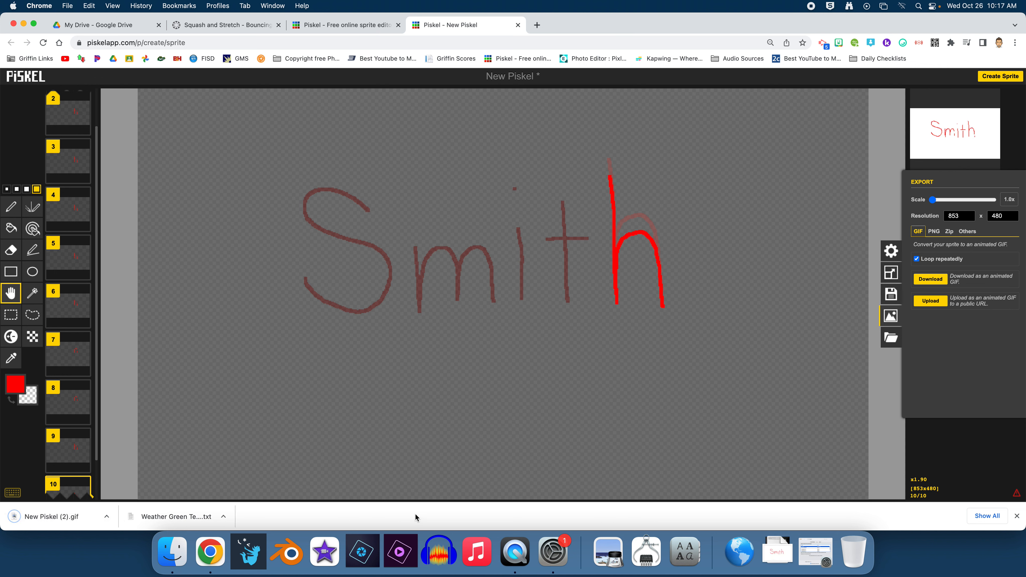
# Open the Downloads folder in Finder and rename New Piskel (2).gif as AnimatedText.gif
pyautogui.click(778, 554)
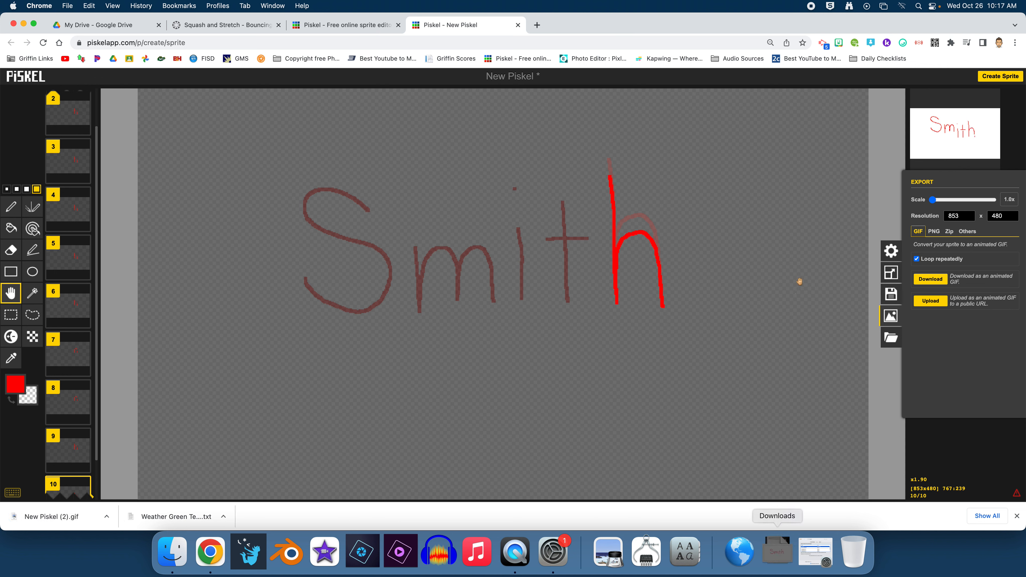
pyautogui.click(676, 166)
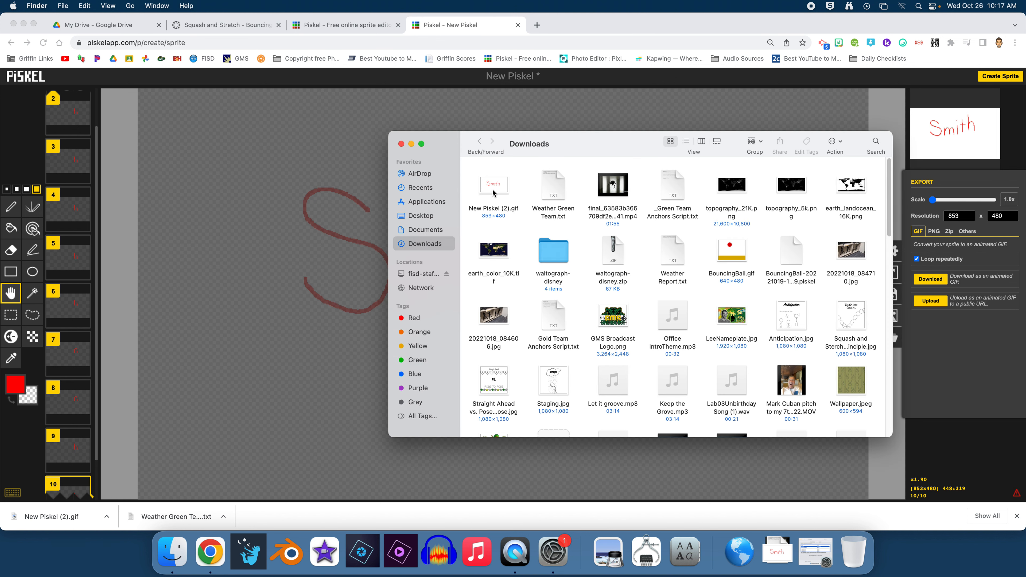
pyautogui.click(493, 192)
pyautogui.rightClick(493, 192)
pyautogui.click(519, 251)
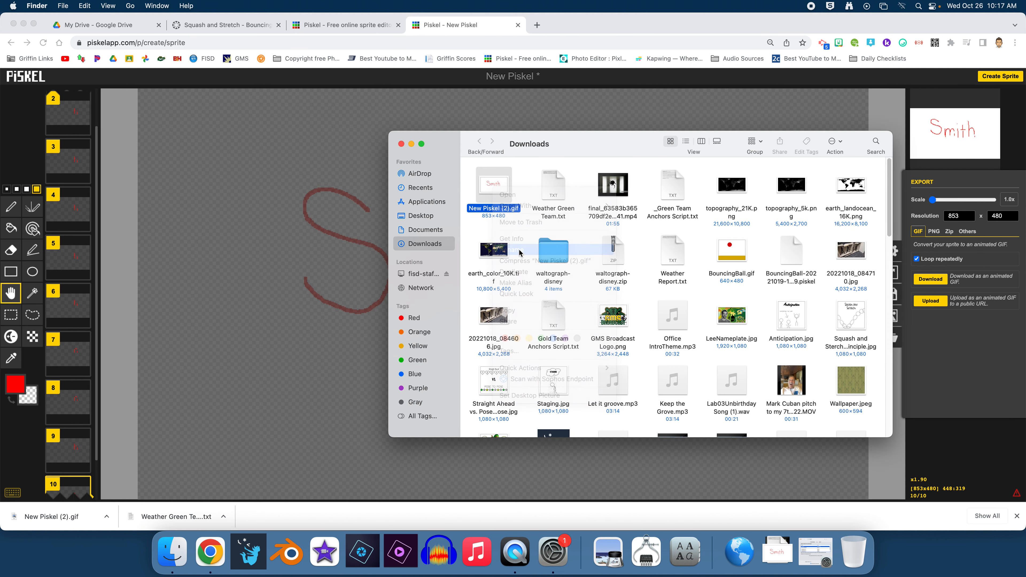
pyautogui.write('Animated')
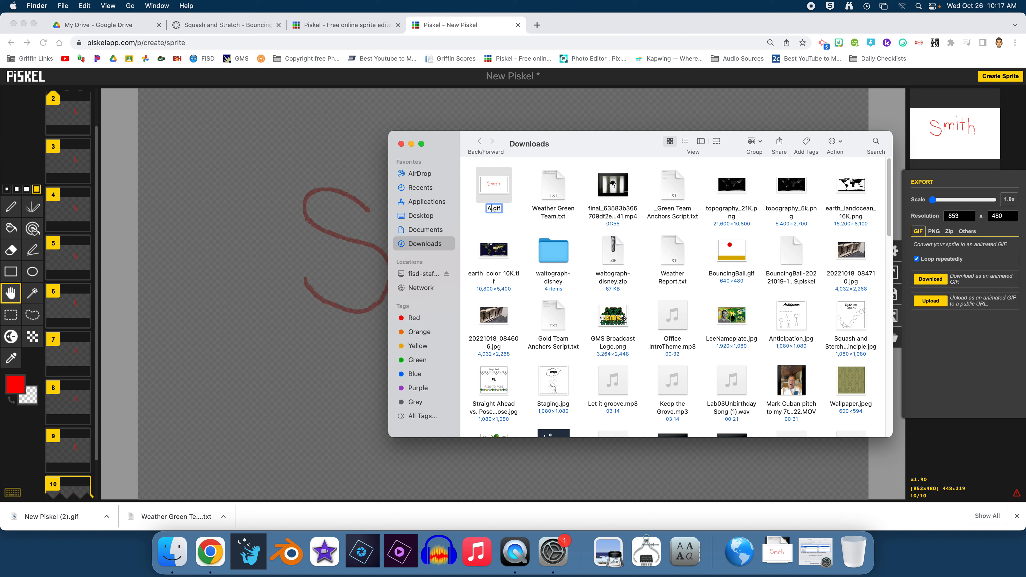
pyautogui.write('Text')
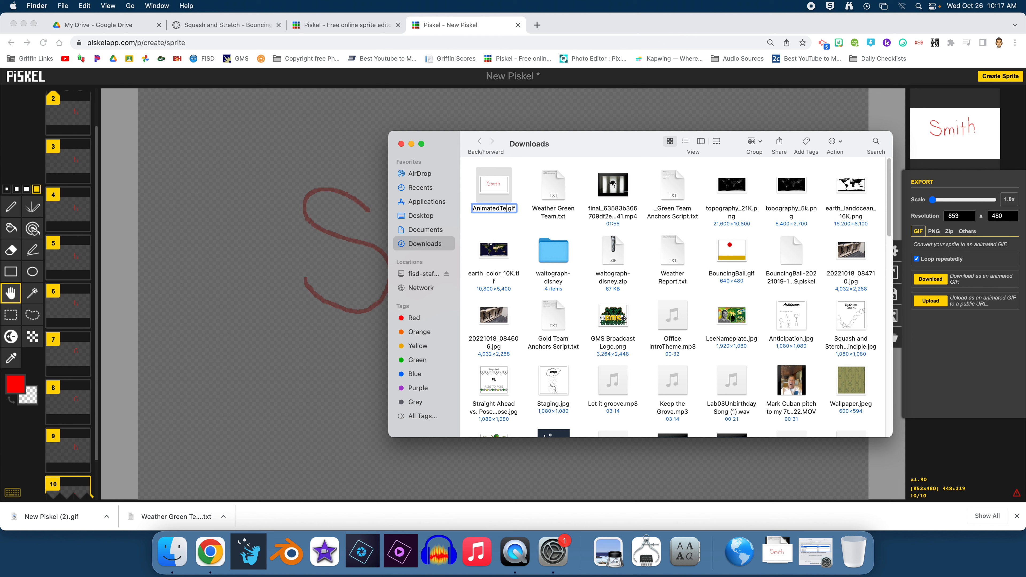
pyautogui.click(507, 227)
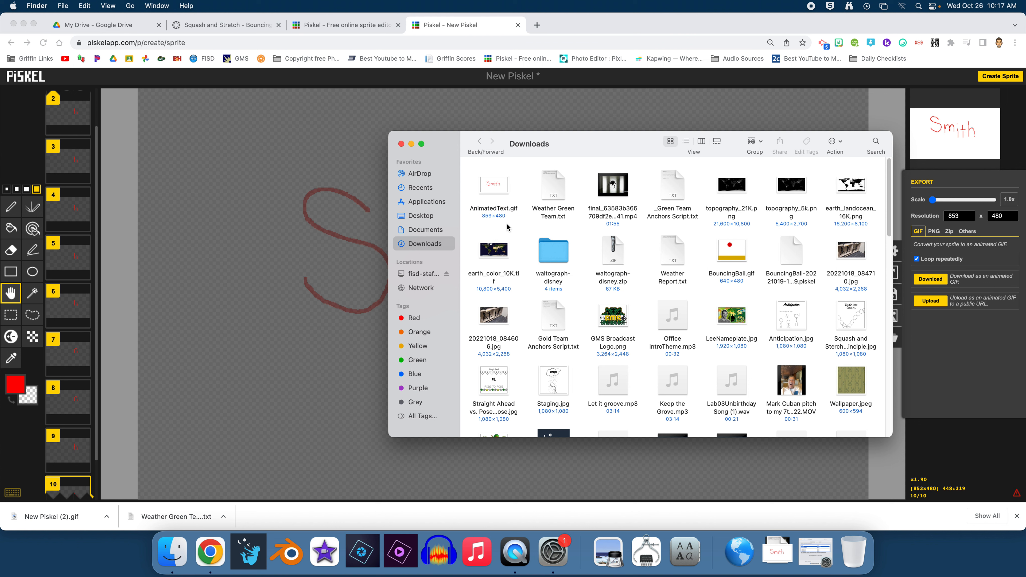